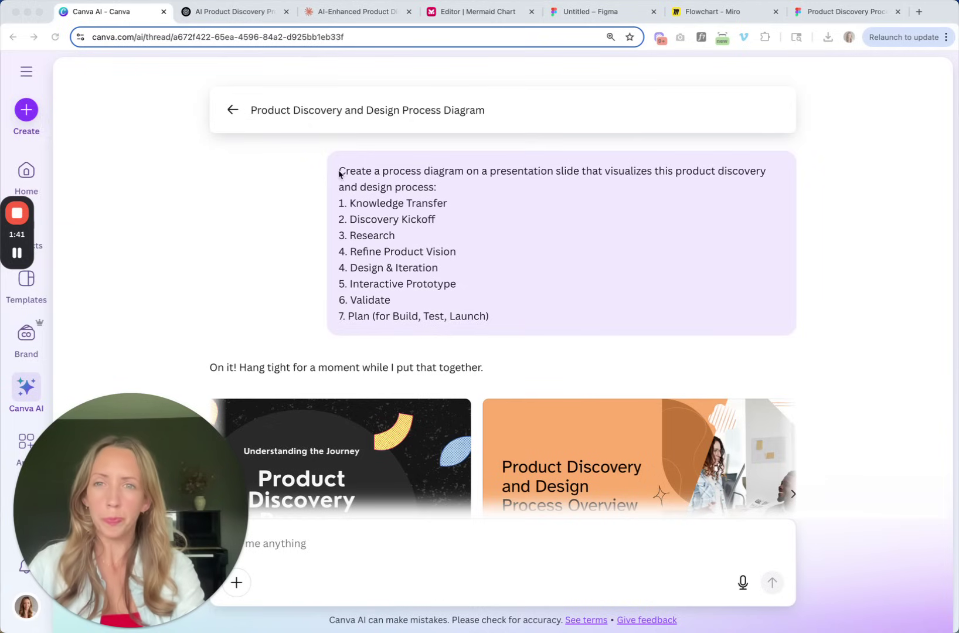
drag(340, 174, 483, 317)
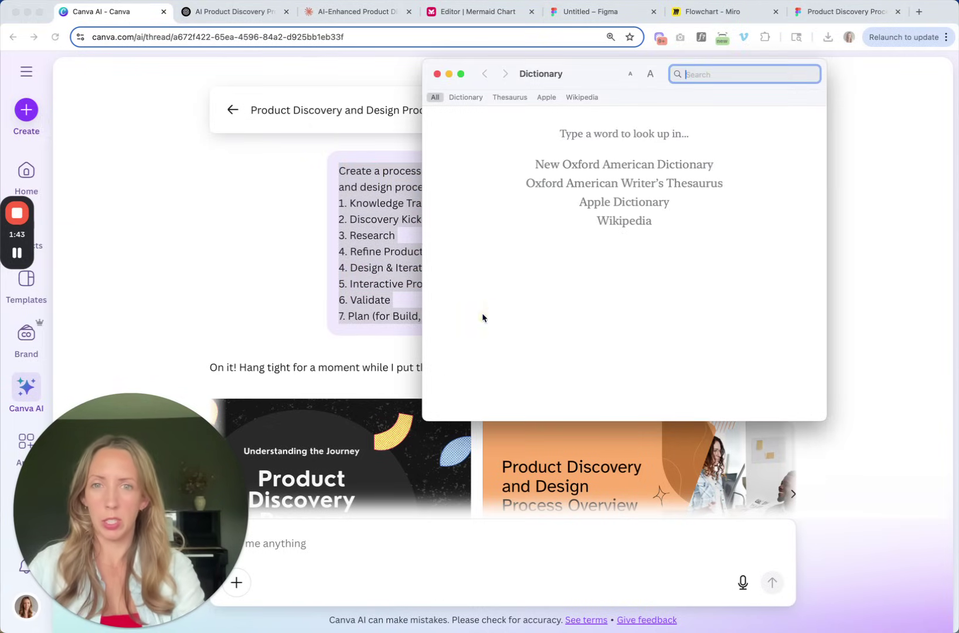
click(436, 73)
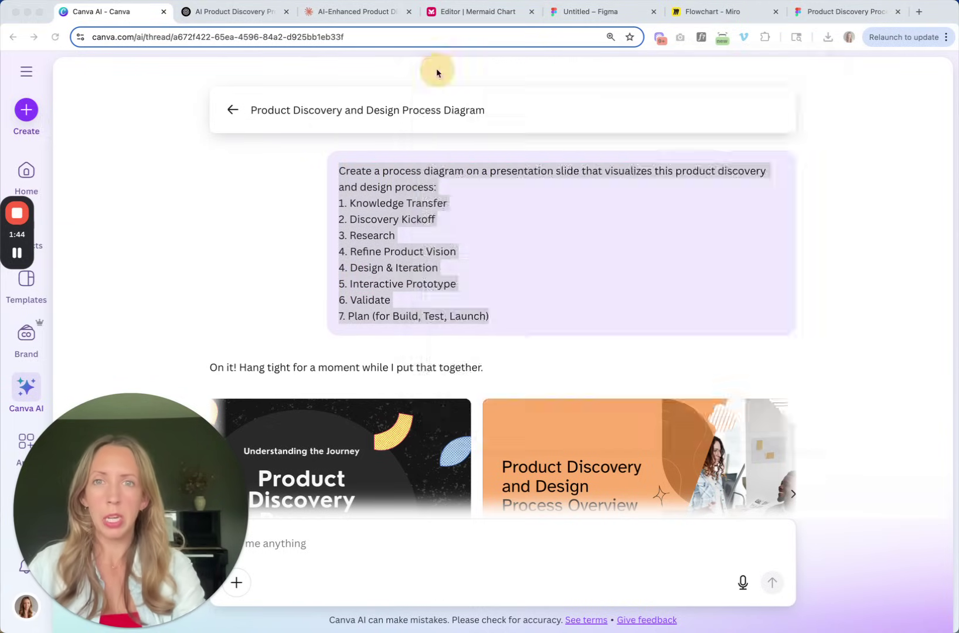
click(513, 280)
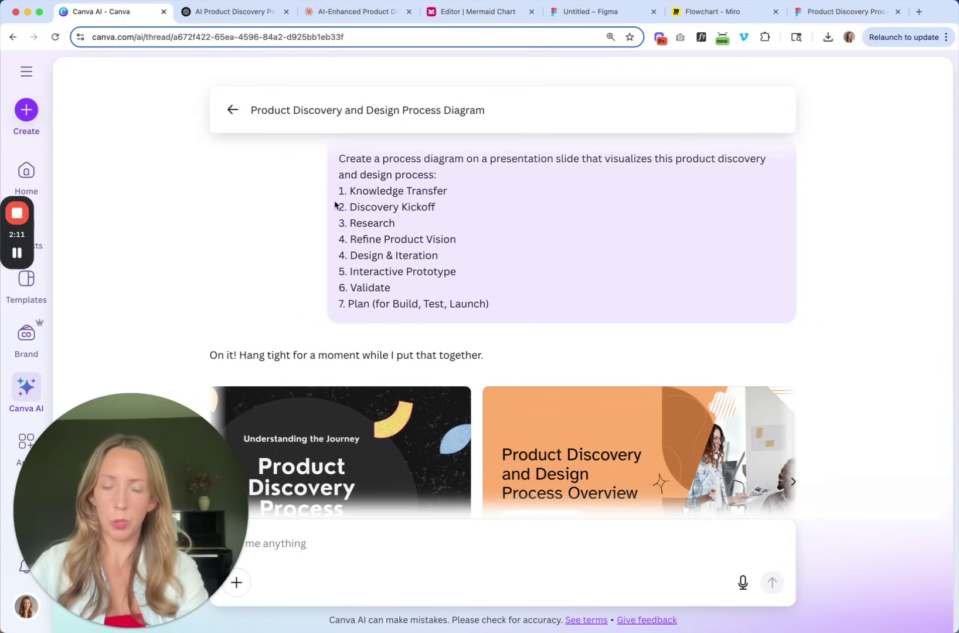
- Review the presentation designs Canva AI generated for both the slide prompt and the single process diagram prompt
scroll(259, 257, down, 3)
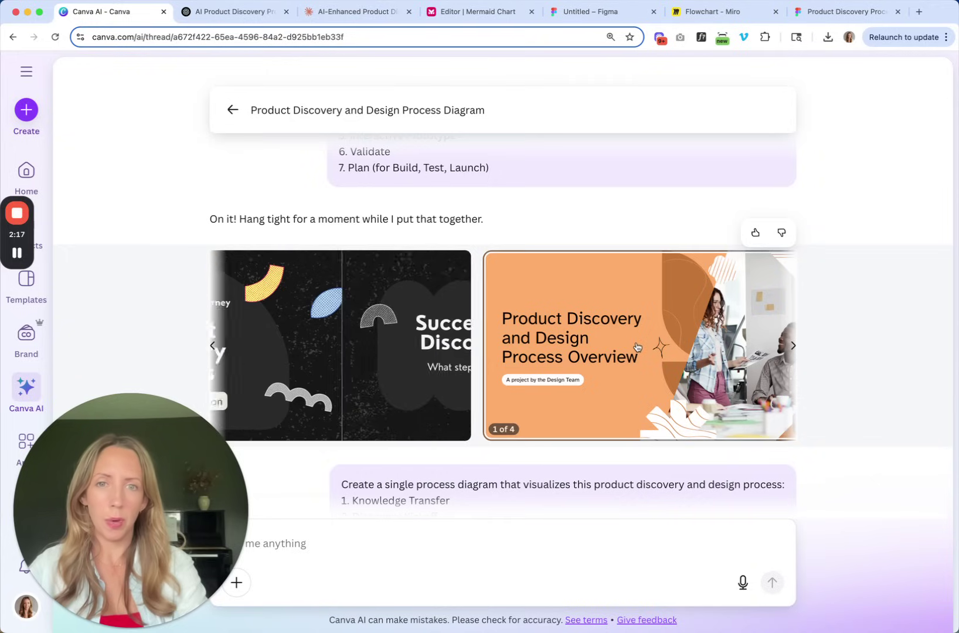
scroll(638, 347, right, 3)
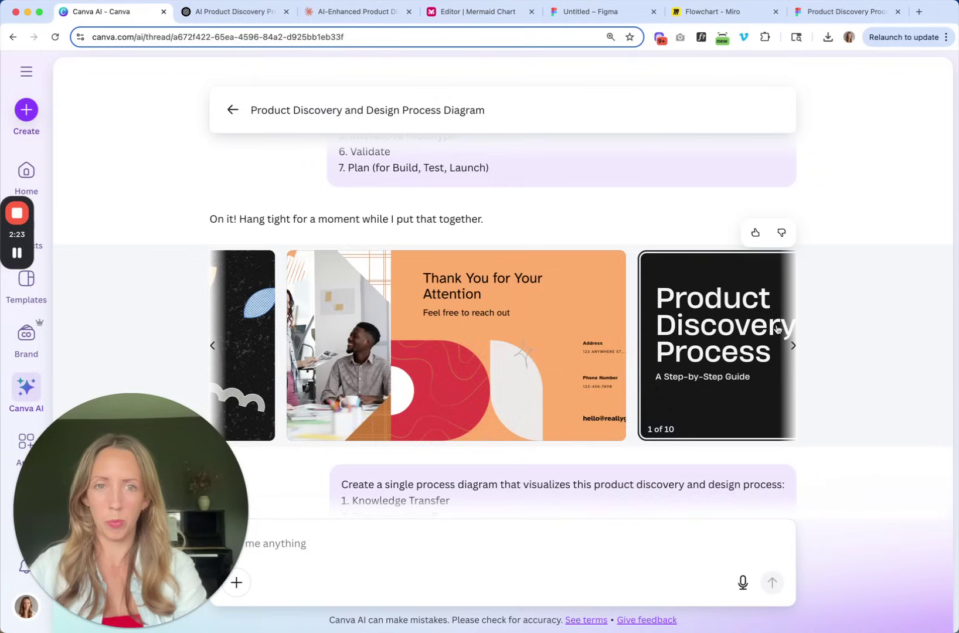
scroll(762, 332, right, 3)
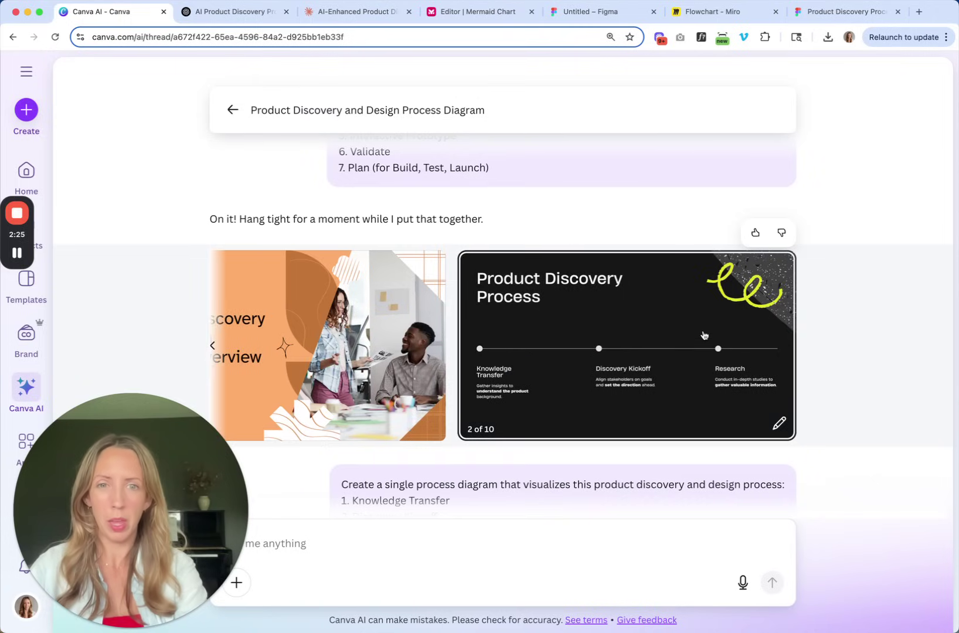
scroll(705, 334, down, 2)
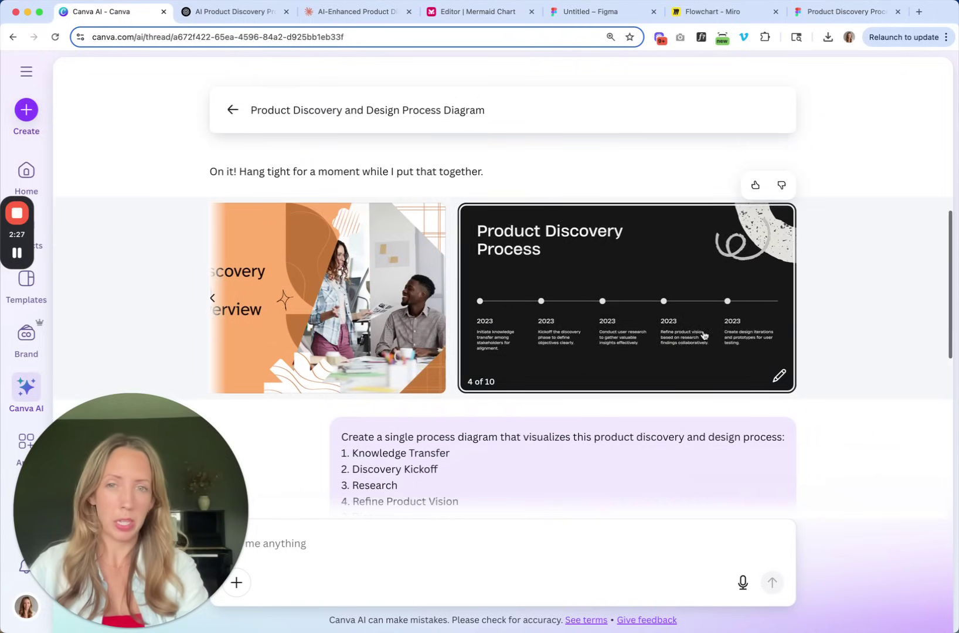
scroll(704, 335, down, 6)
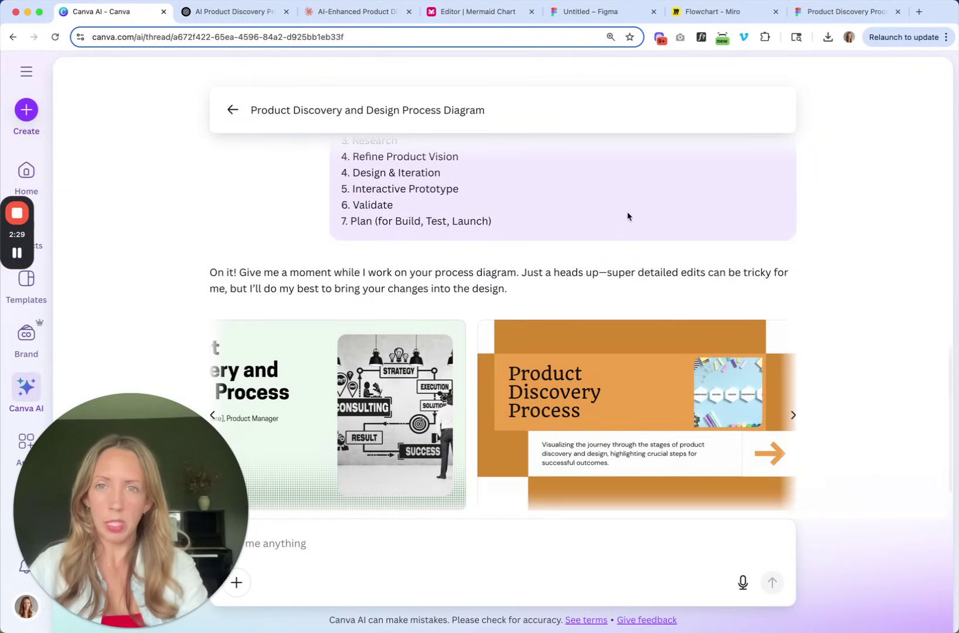
scroll(628, 216, down, 2)
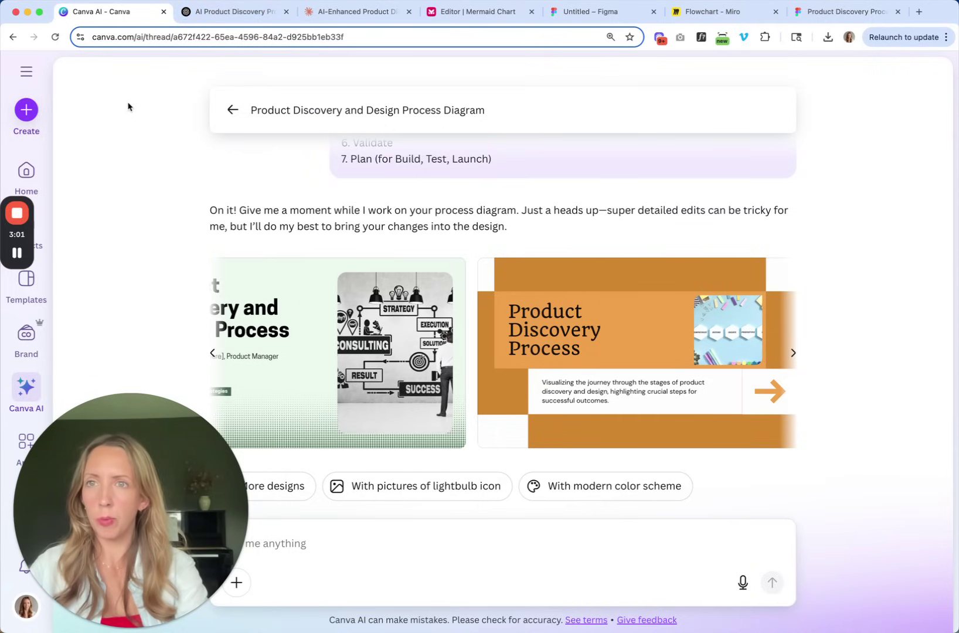
- Switch to the ChatGPT conversation, review its workshop diagram prompt, and download the generated process diagram image
click(216, 19)
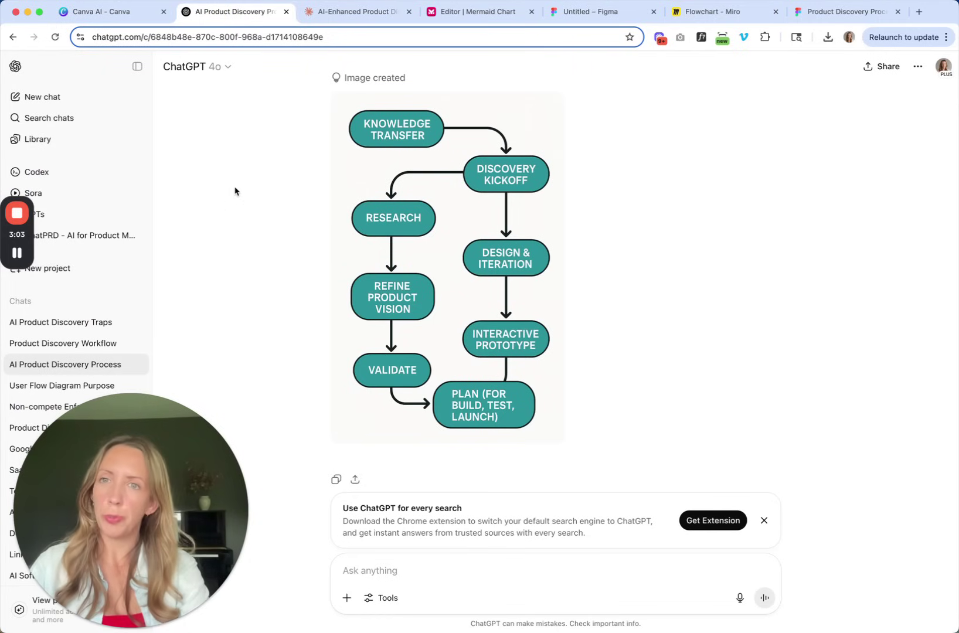
scroll(241, 188, up, 5)
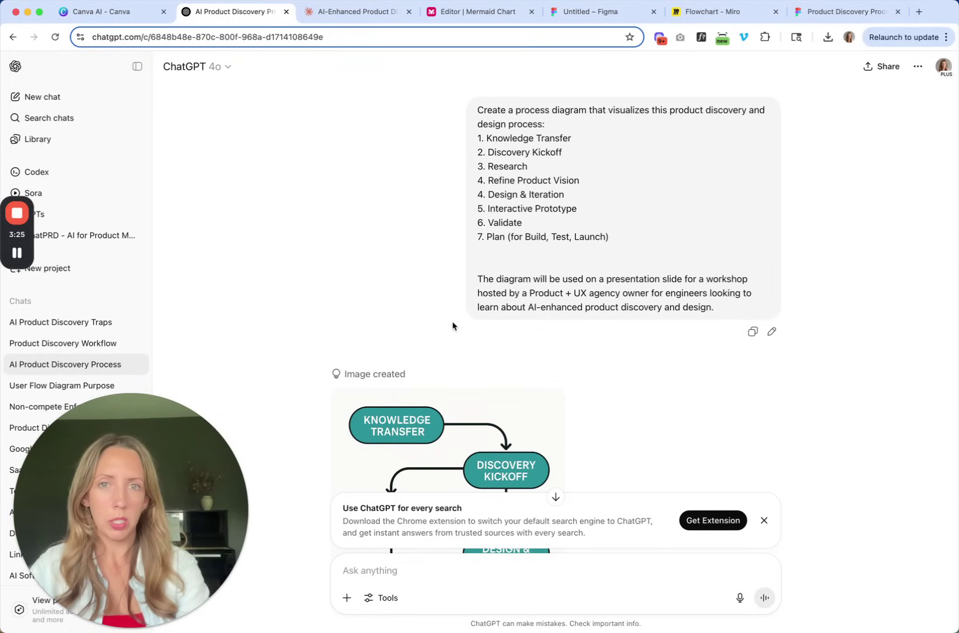
click(480, 113)
drag(524, 280, 641, 308)
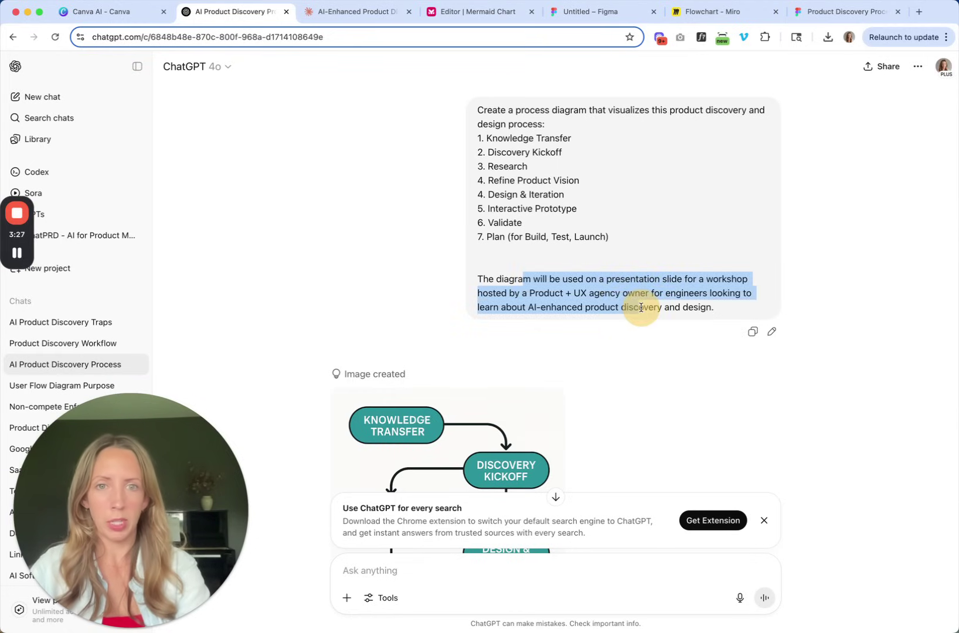
click(420, 291)
scroll(419, 292, down, 5)
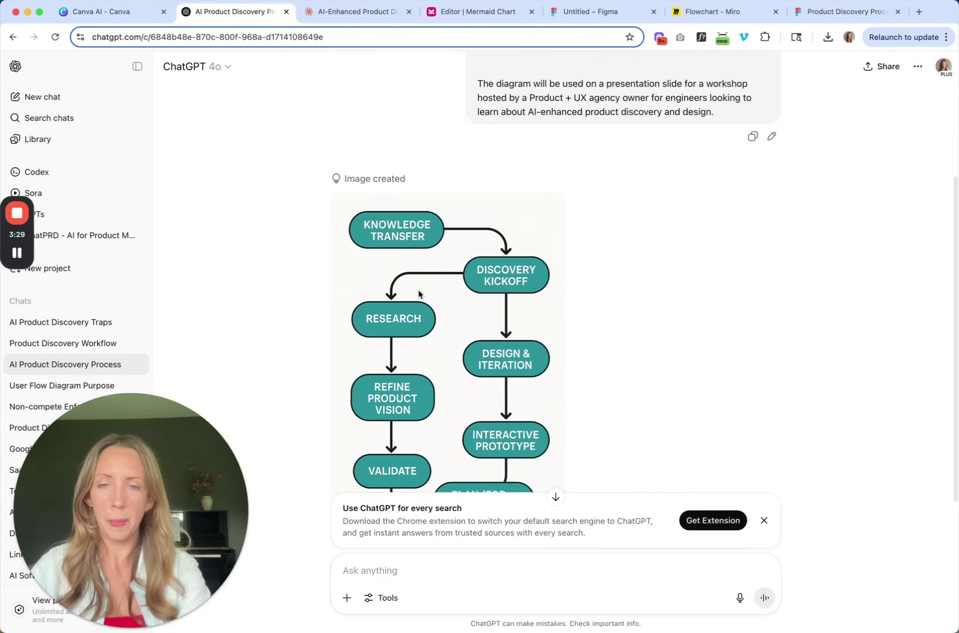
scroll(420, 296, down, 4)
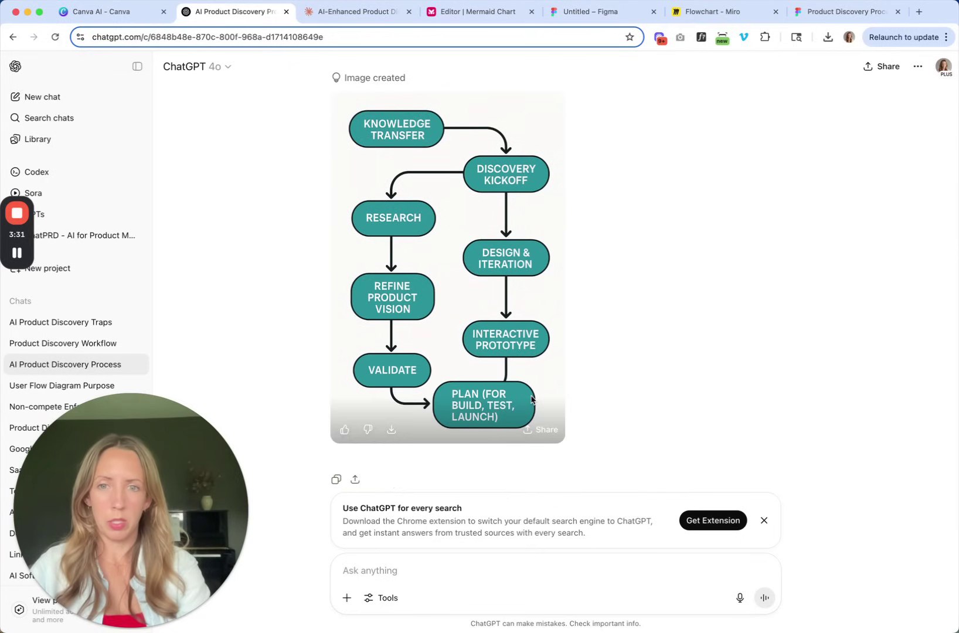
click(392, 431)
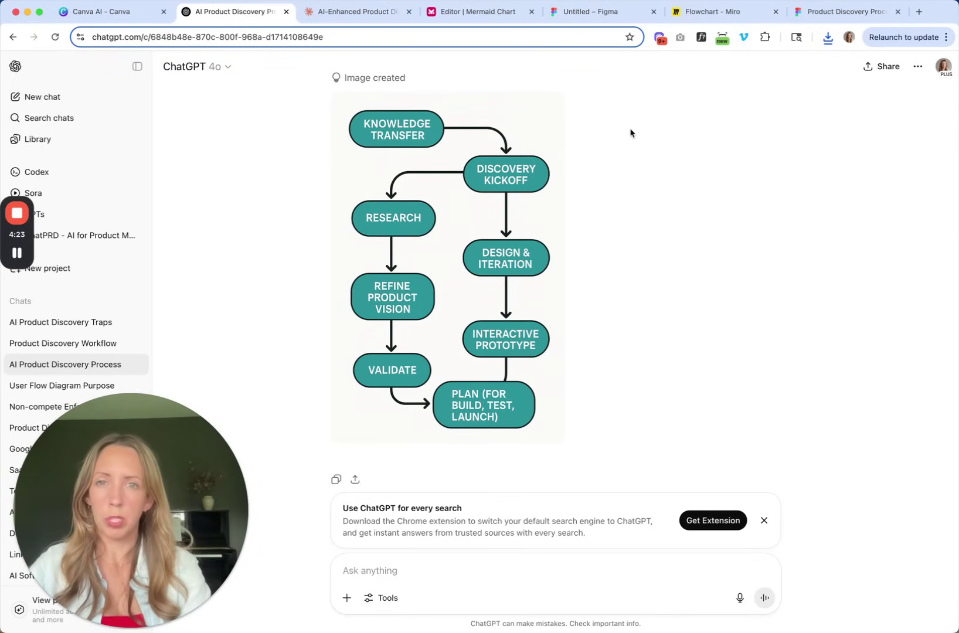
mouse_move(431, 183)
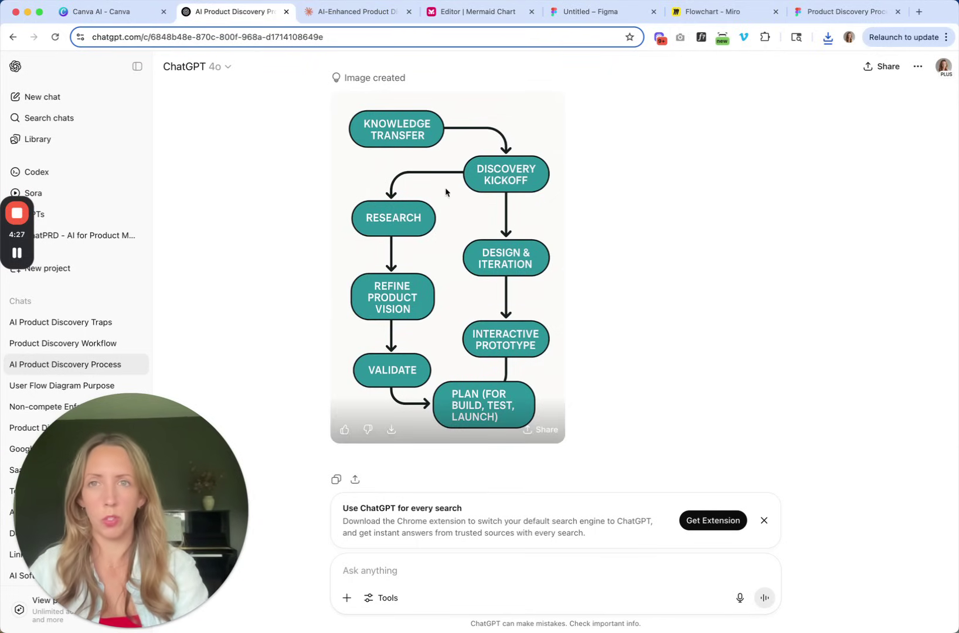
- Switch to the Claude conversation, open the AI-Enhanced Product Discovery & Design Process image, and show its download option
click(351, 12)
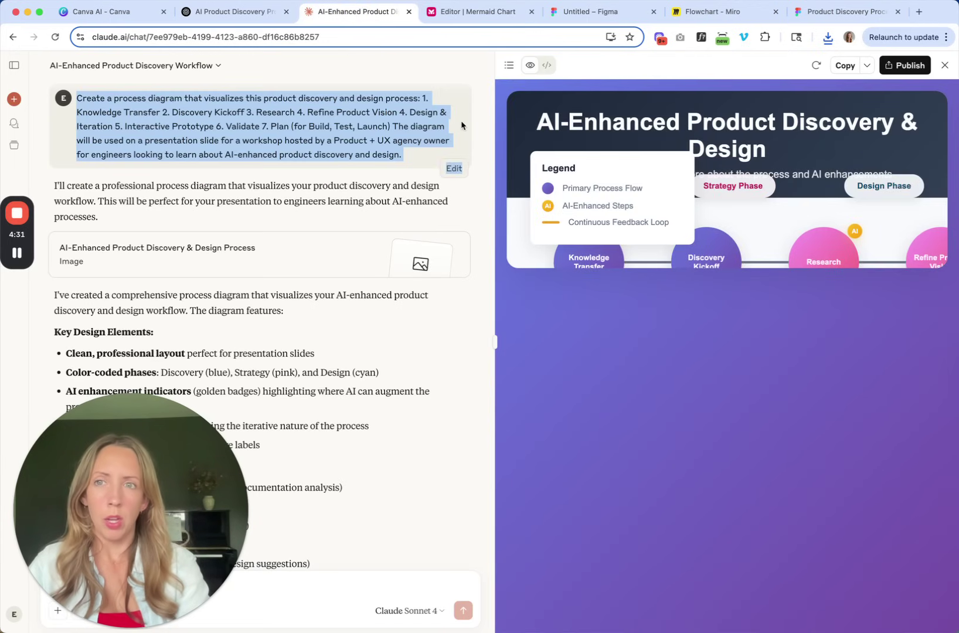
click(478, 119)
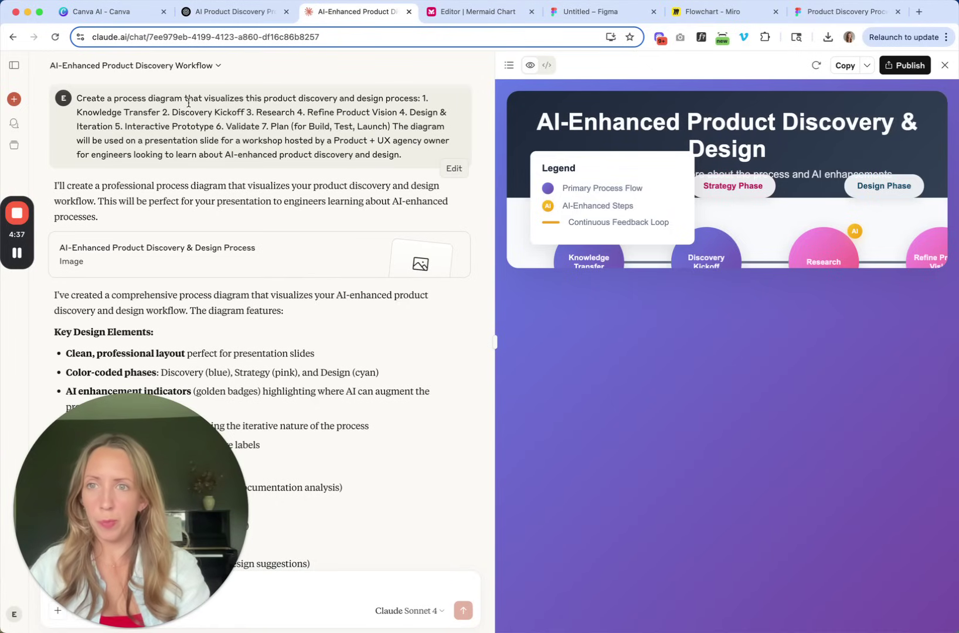
click(240, 263)
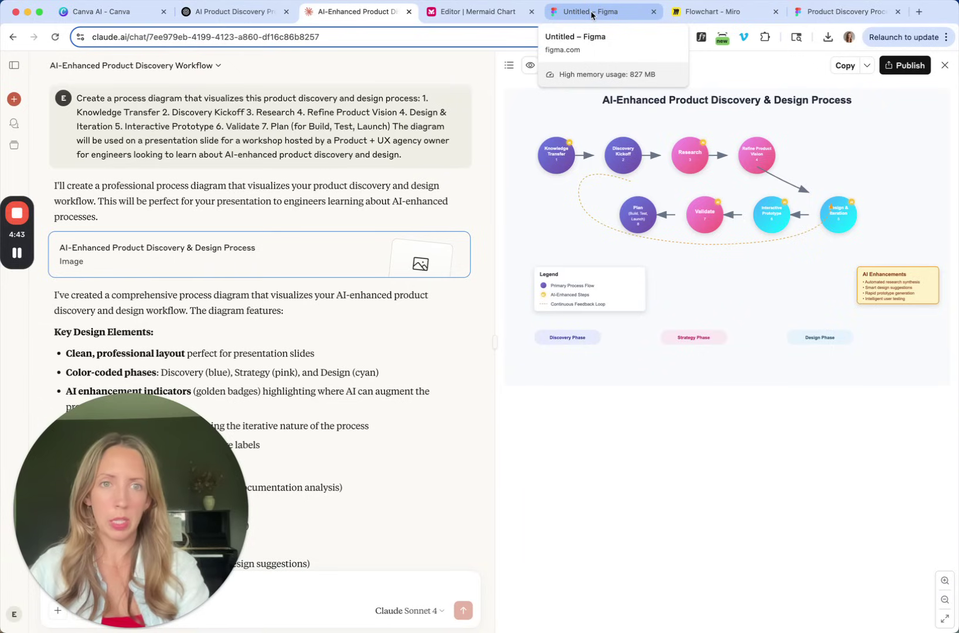
click(867, 65)
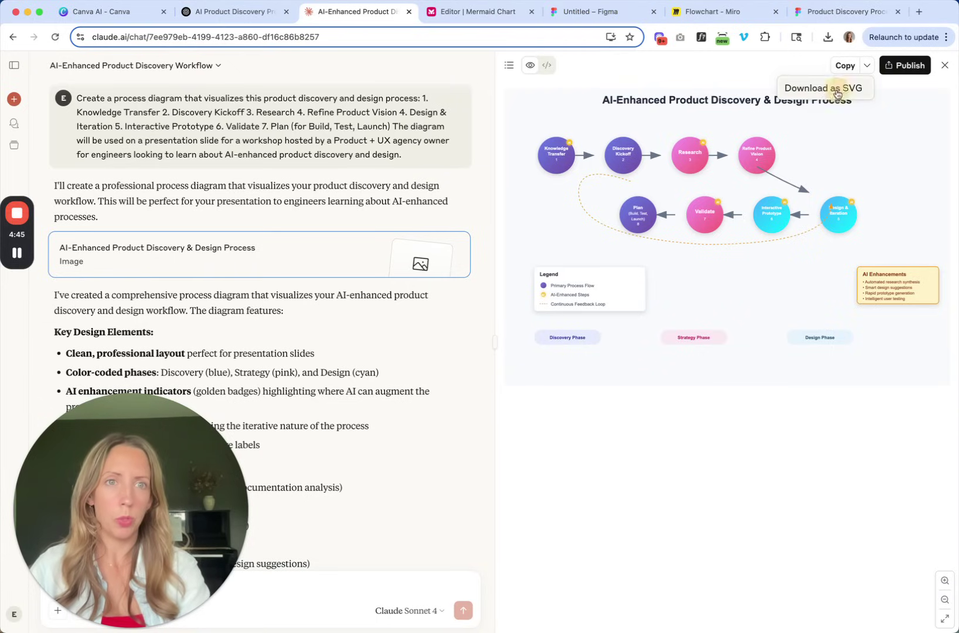
- Switch to the untitled Figma file and view the imported product discovery diagram on Page 1
click(581, 12)
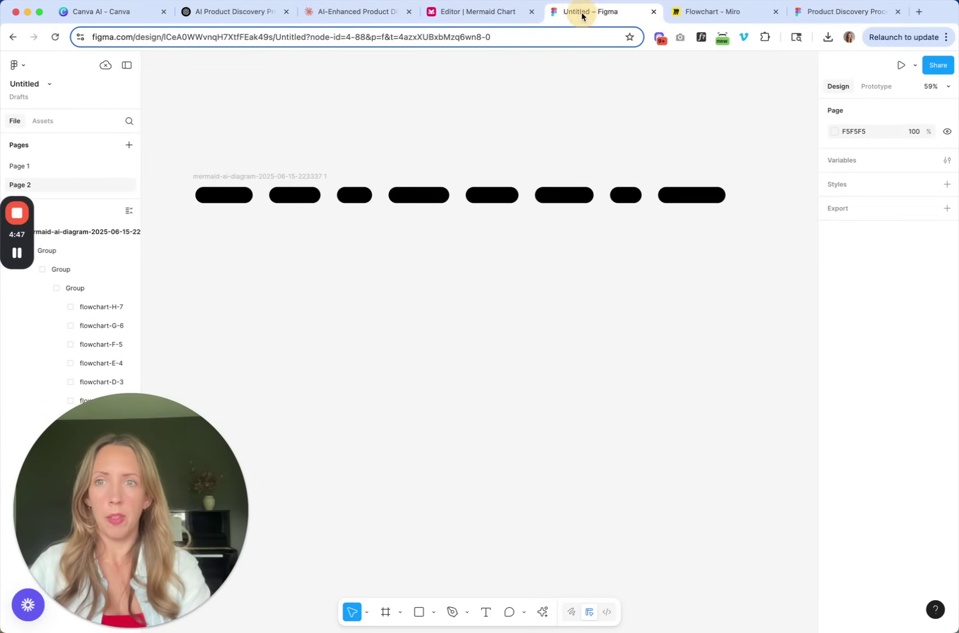
click(51, 164)
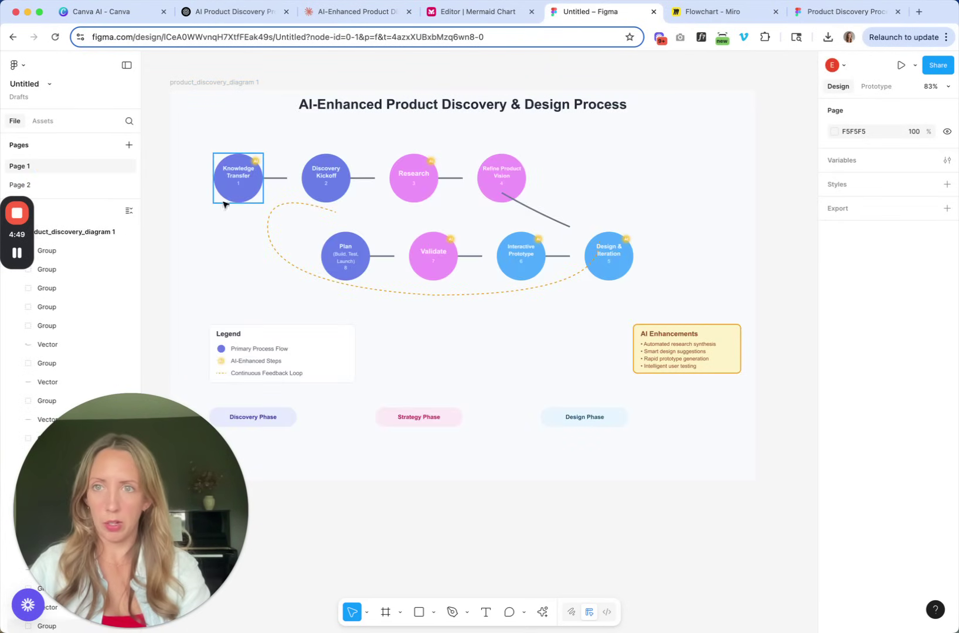
drag(149, 113, 442, 286)
click(791, 193)
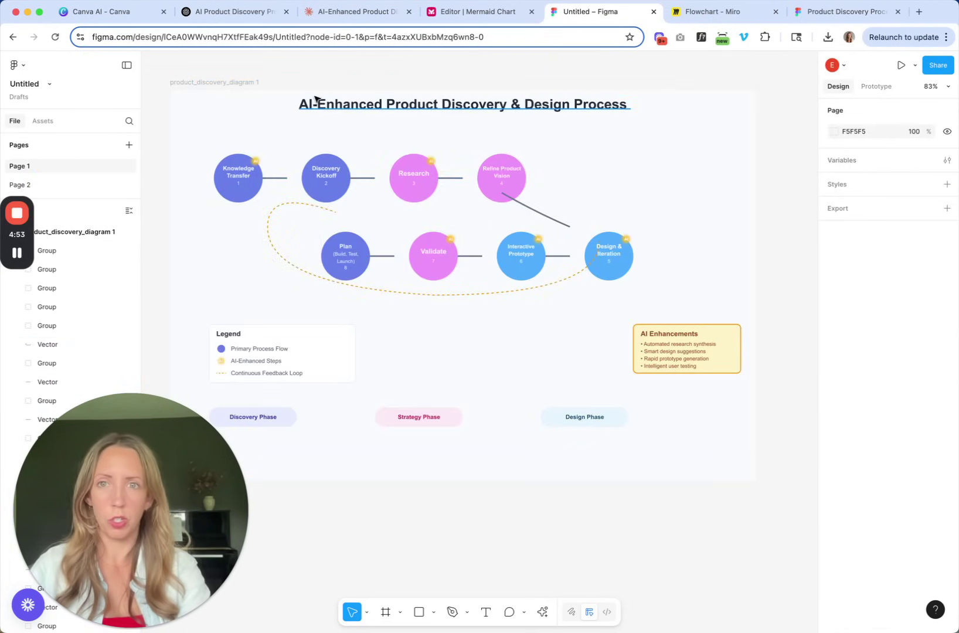
- Examine the Figma diagram's legend, its connectors, and the AI badge on the Knowledge Transfer circle up close
scroll(251, 176, down, 2)
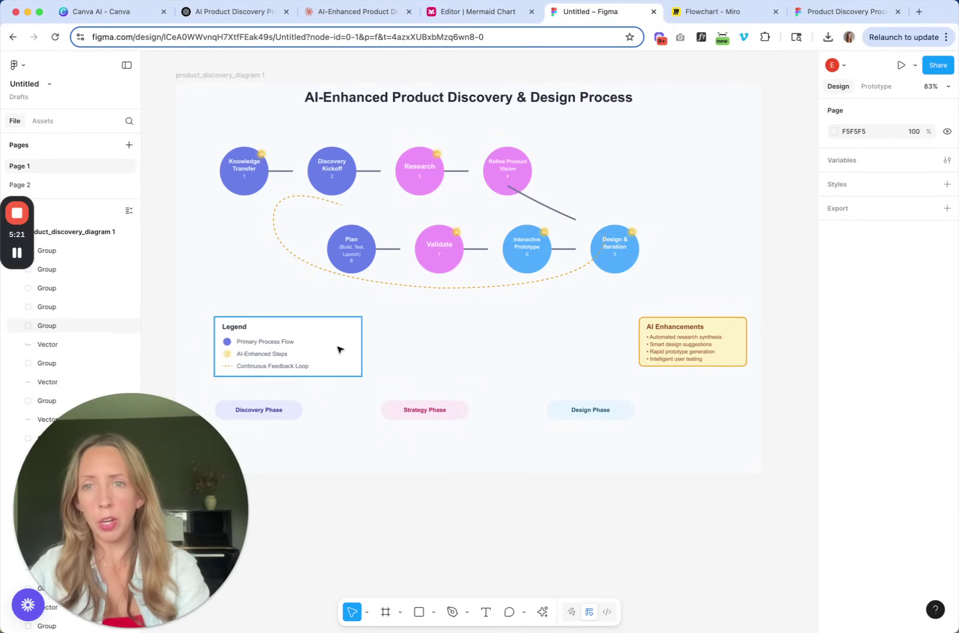
scroll(253, 161, up, 10)
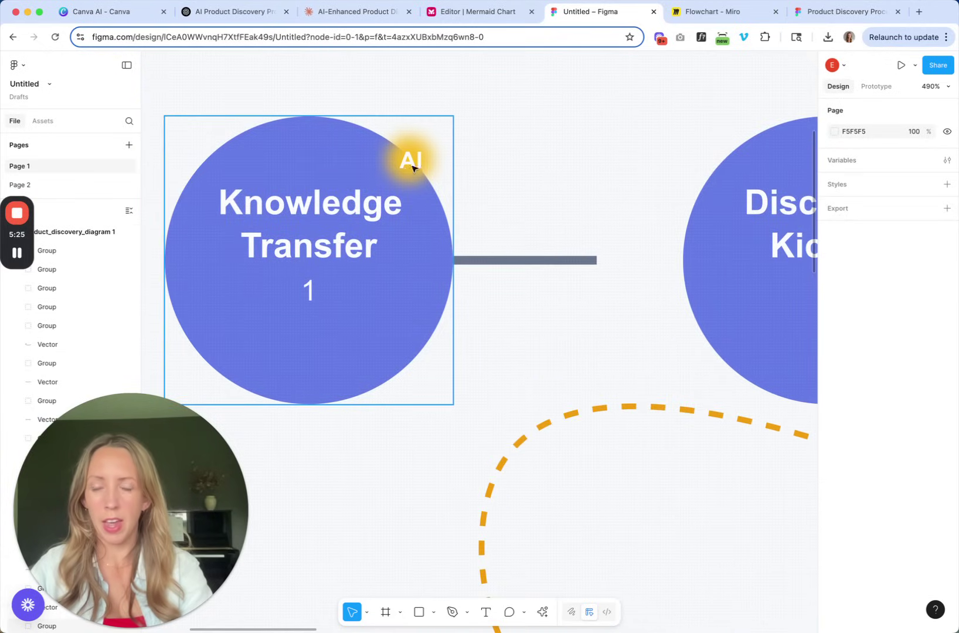
scroll(407, 168, down, 10)
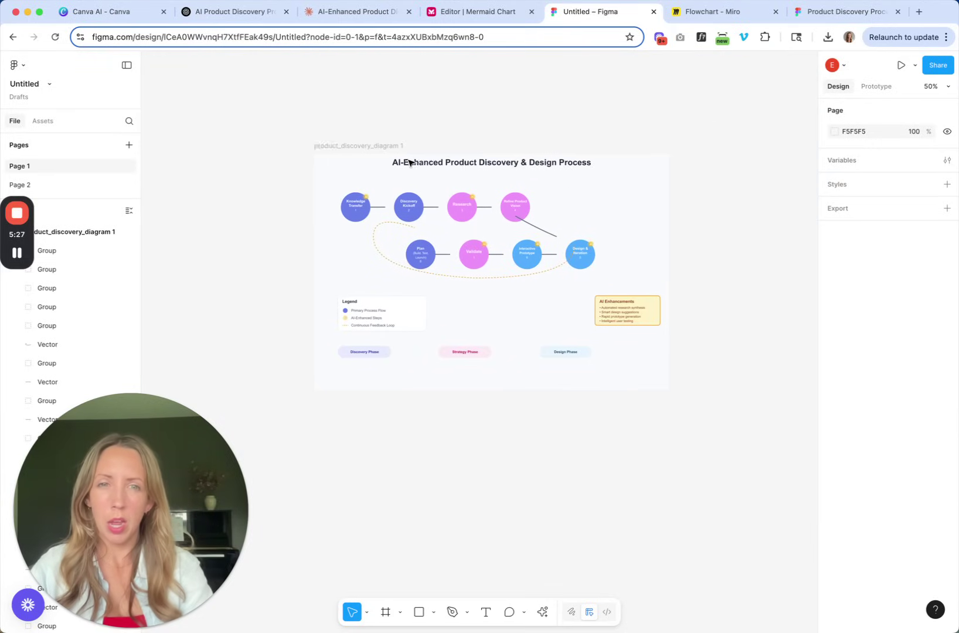
scroll(409, 162, up, 1)
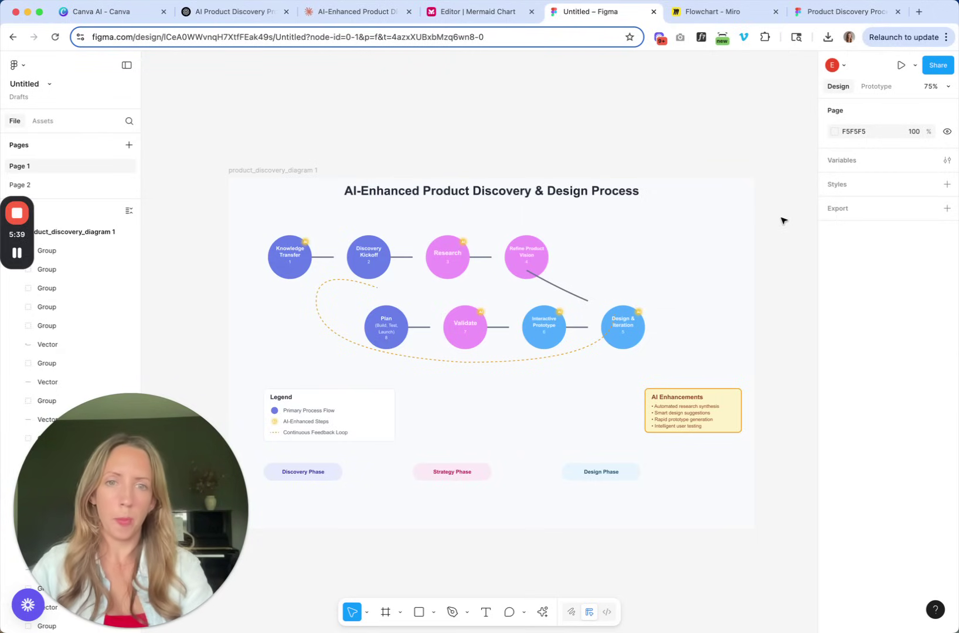
click(343, 276)
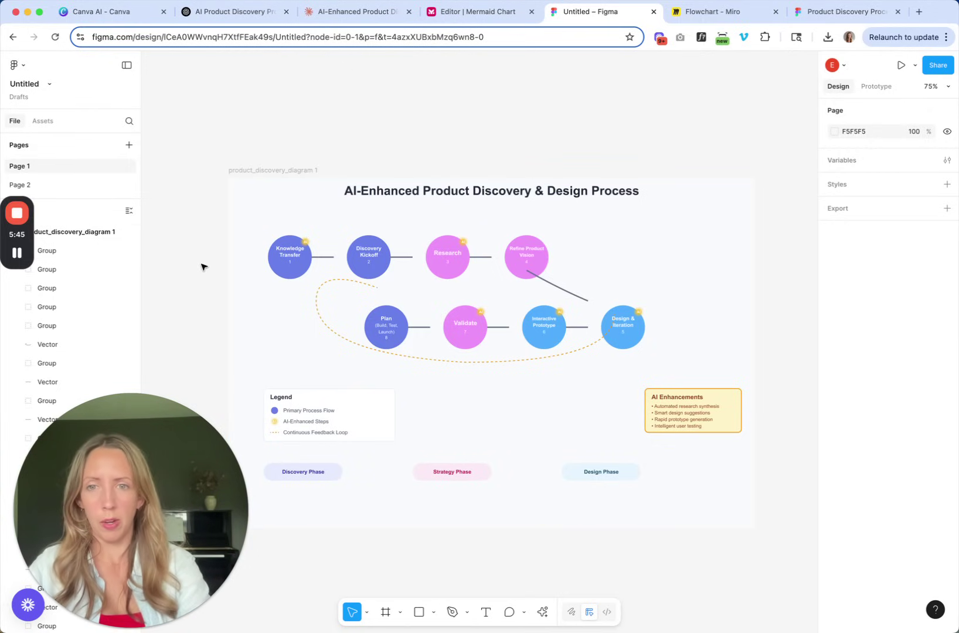
scroll(201, 267, down, 4)
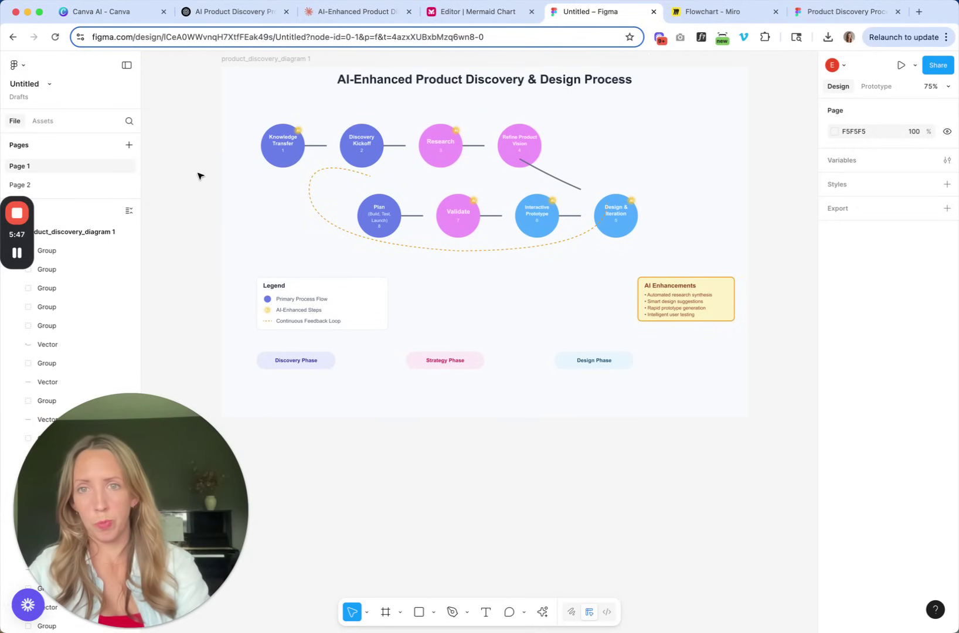
drag(184, 270, 388, 341)
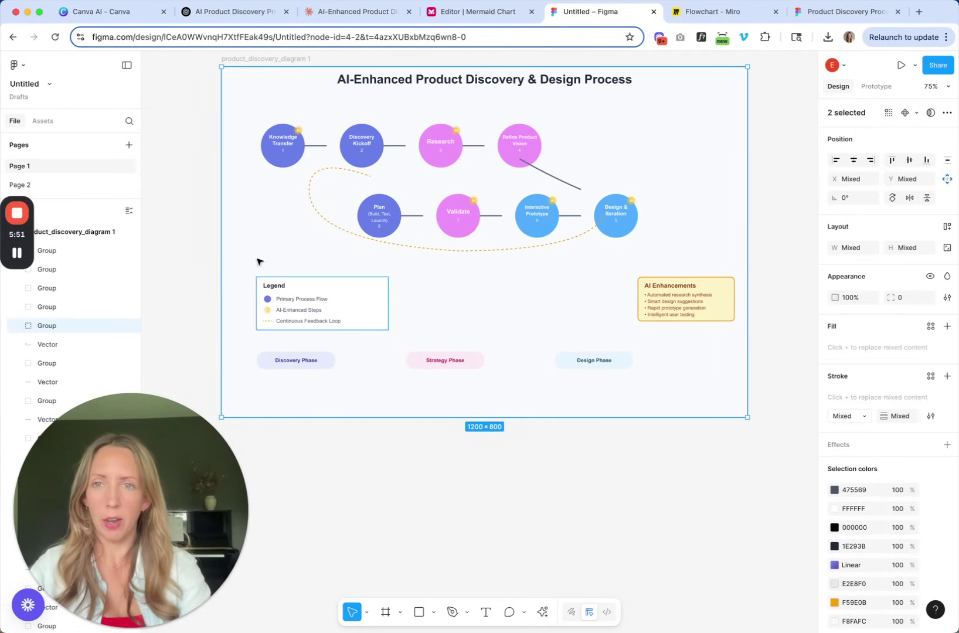
scroll(302, 129, up, 5)
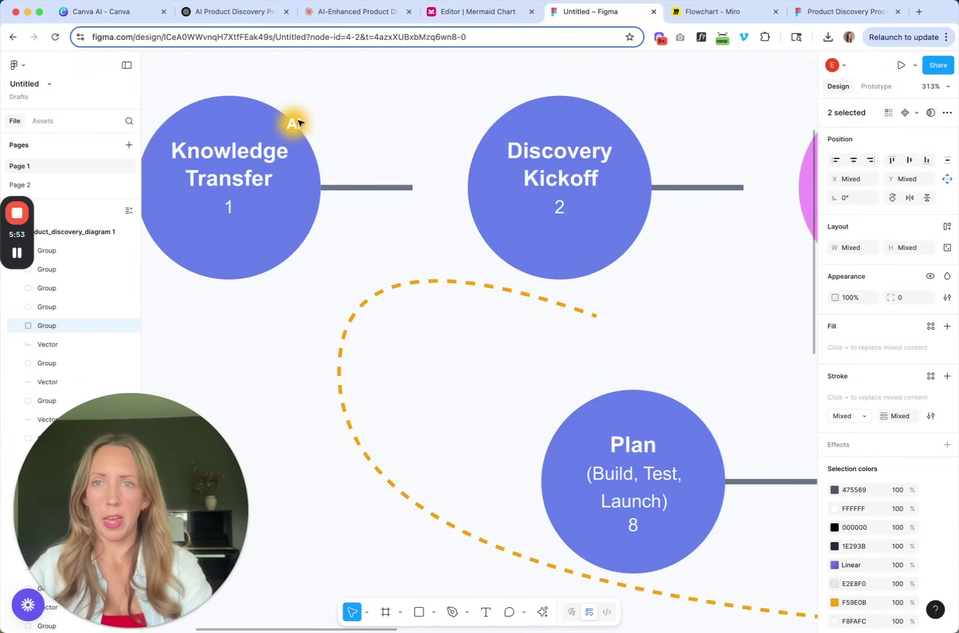
scroll(303, 123, down, 4)
scroll(304, 121, down, 2)
click(196, 209)
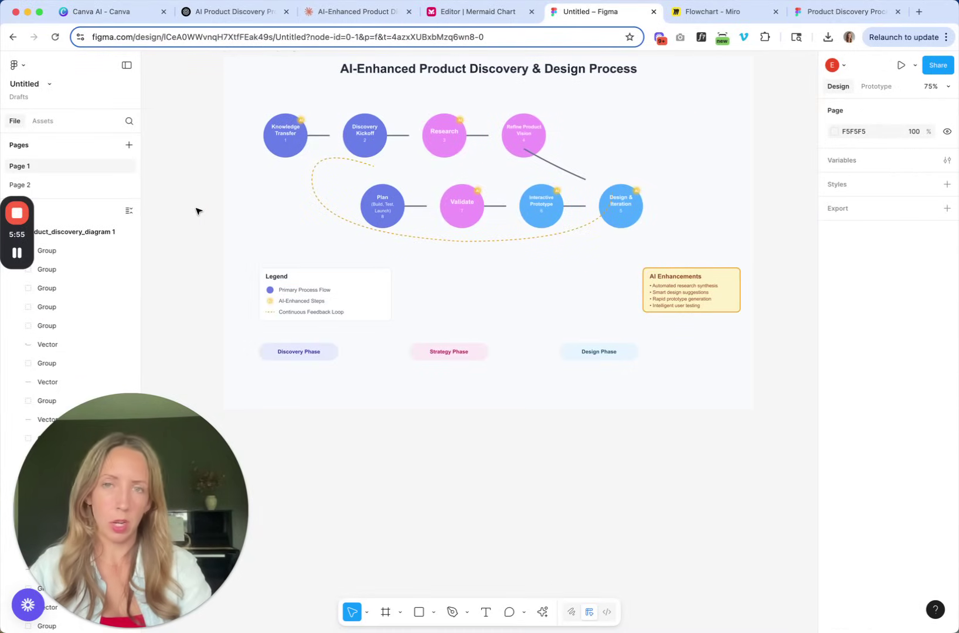
- Return to the Claude conversation and read the key design elements listed for the diagram
click(370, 15)
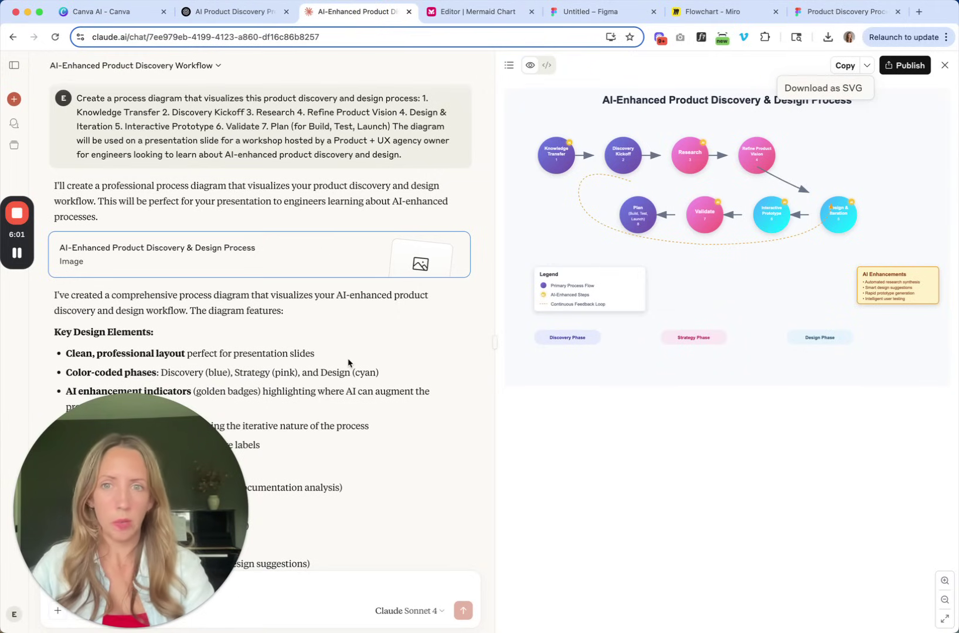
click(483, 306)
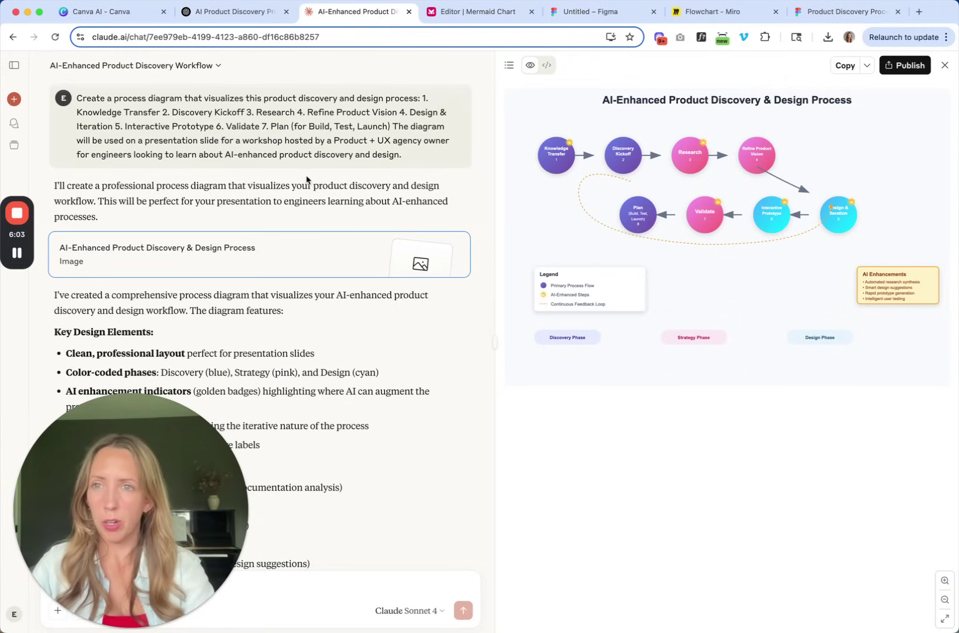
scroll(430, 330, down, 4)
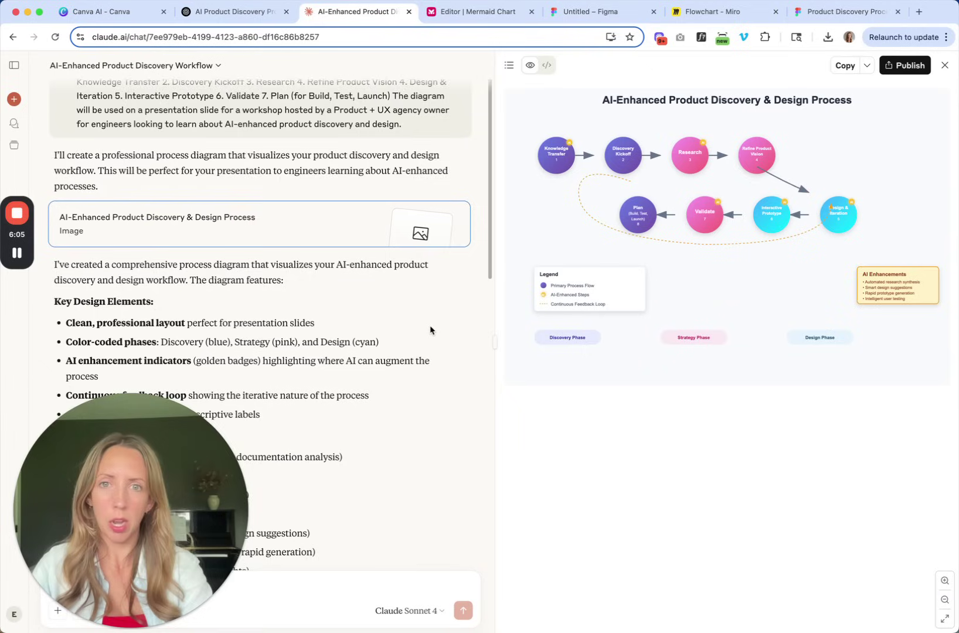
- Read on through the Claude conversation and open the Interactive AI-Enhanced Product Discovery & Design Process artifact
scroll(430, 330, up, 4)
scroll(430, 330, down, 10)
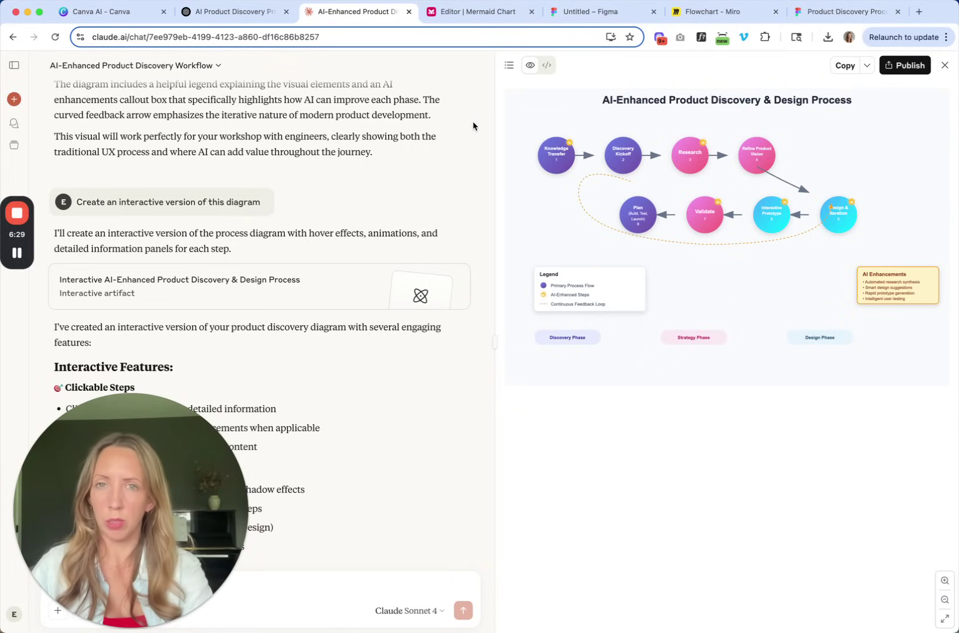
click(268, 295)
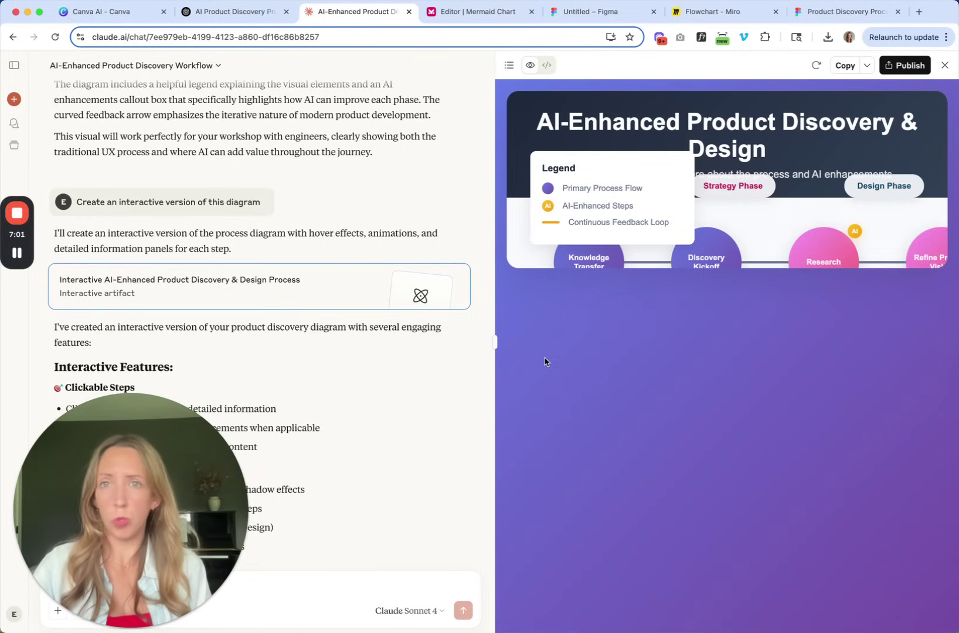
- Switch to Mermaid Chart, show the AI diagram's export options, and open the app login flowchart from the Personal project
click(464, 15)
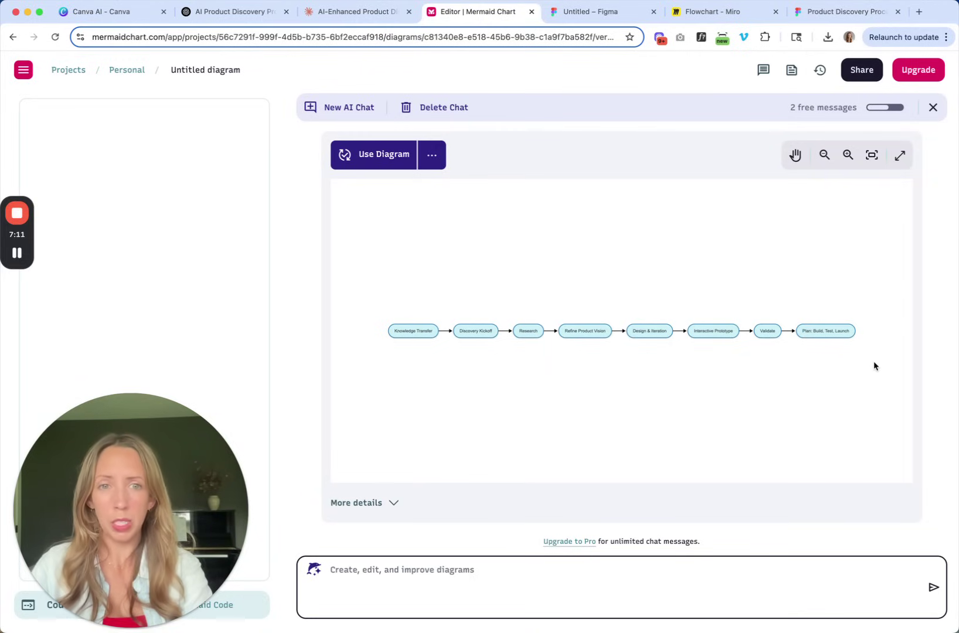
click(433, 155)
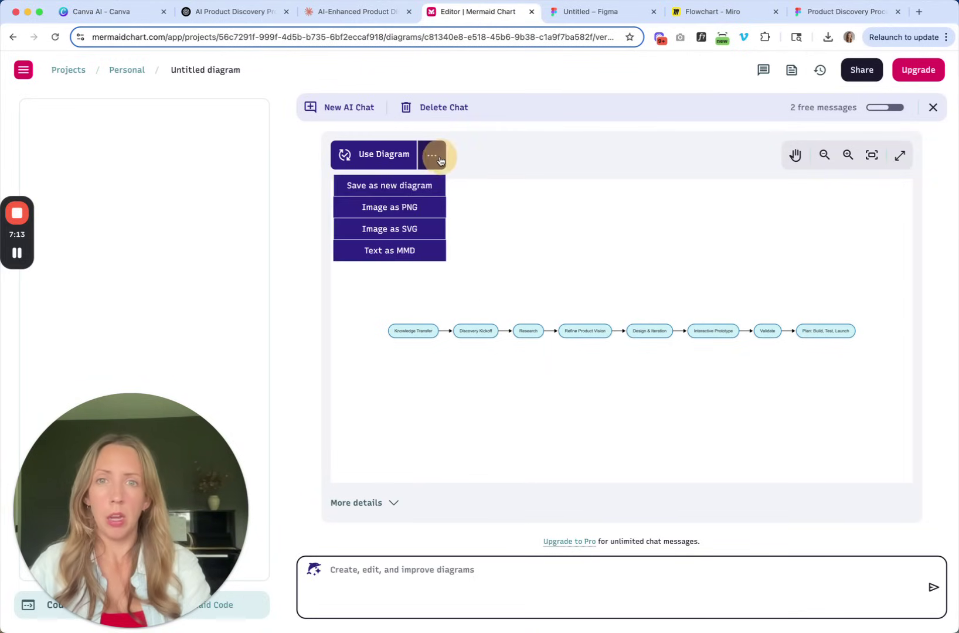
click(486, 166)
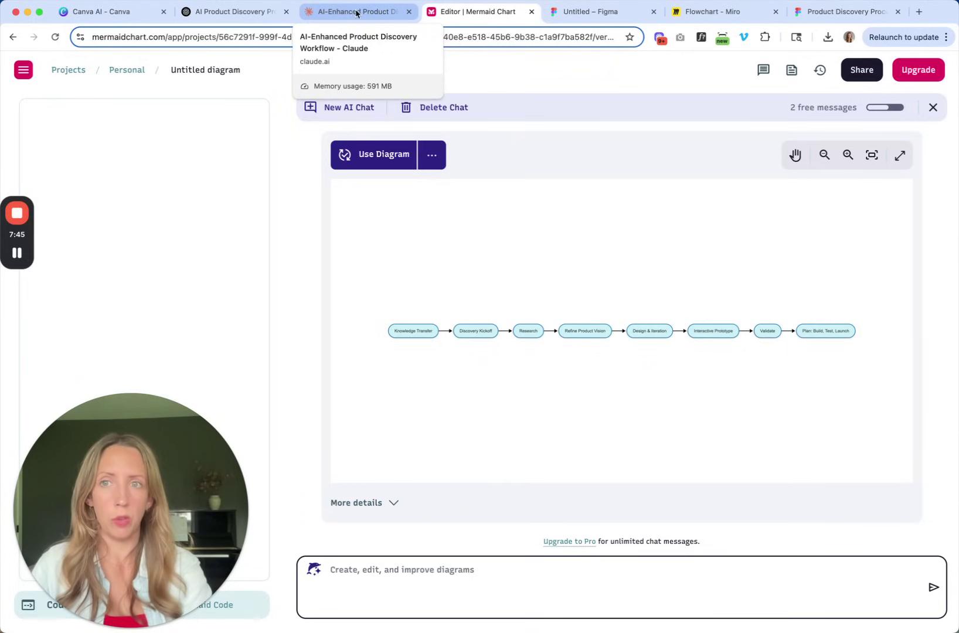
click(135, 73)
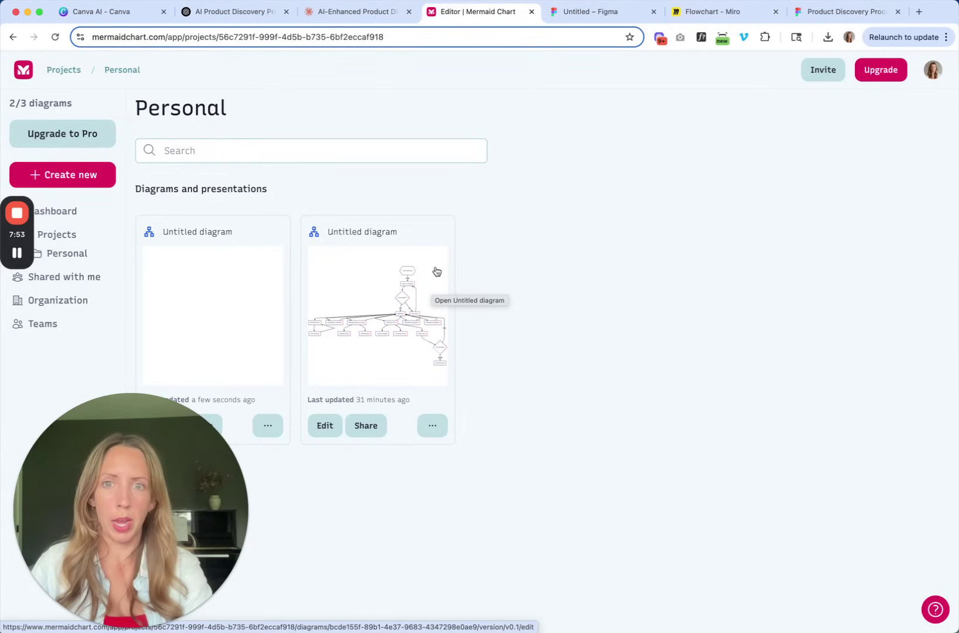
click(436, 271)
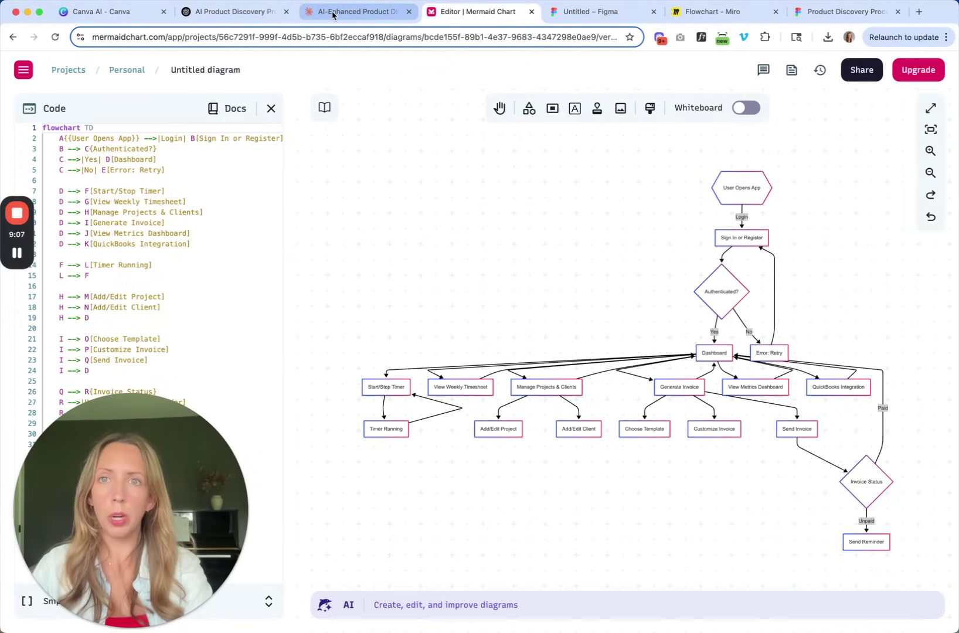
- Switch to the untitled Figma file and view the imported Mermaid diagram frame on Page 2
click(588, 12)
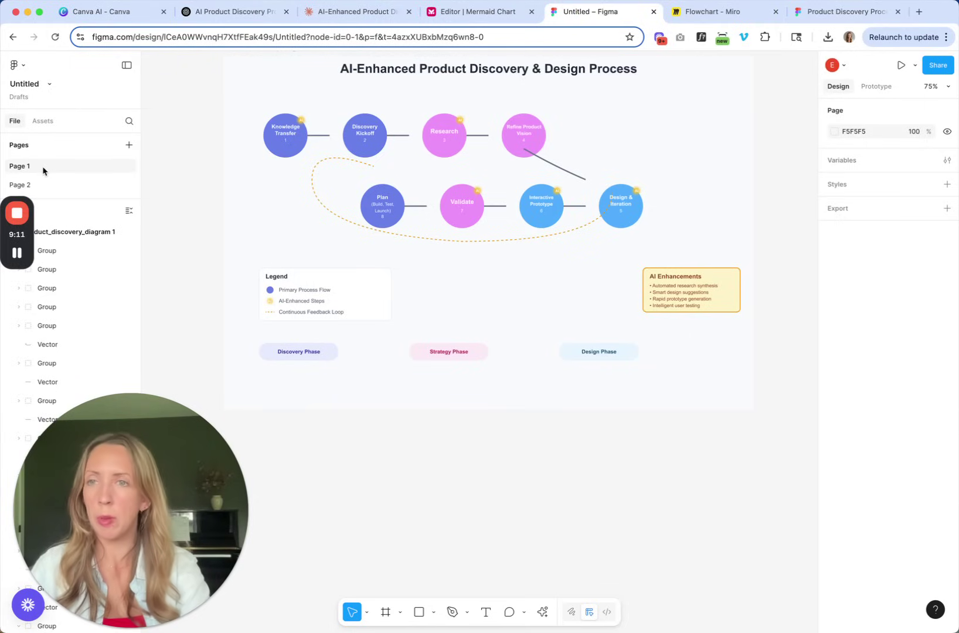
click(27, 183)
drag(168, 147, 745, 296)
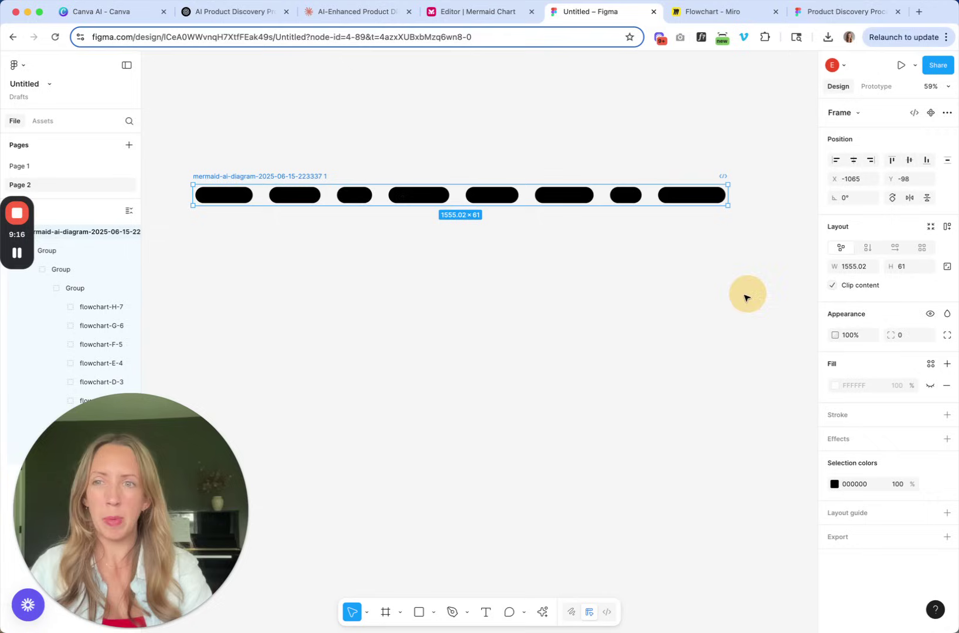
click(330, 321)
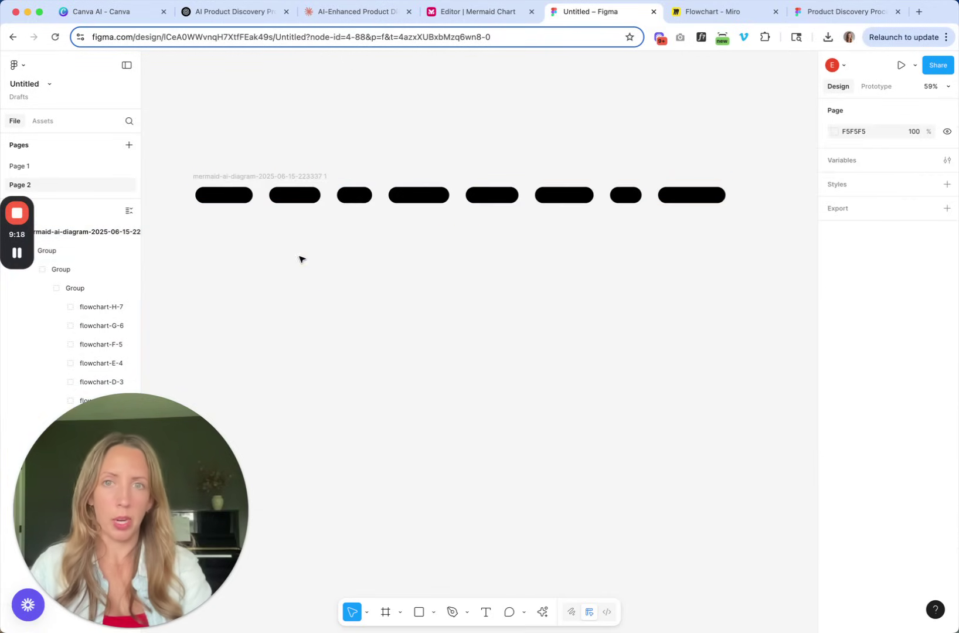
- Inspect the imported Mermaid diagram's nested groups, including flowchart-G-6 and flowchart-F-5, then clear the selection
click(352, 203)
double_click(357, 227)
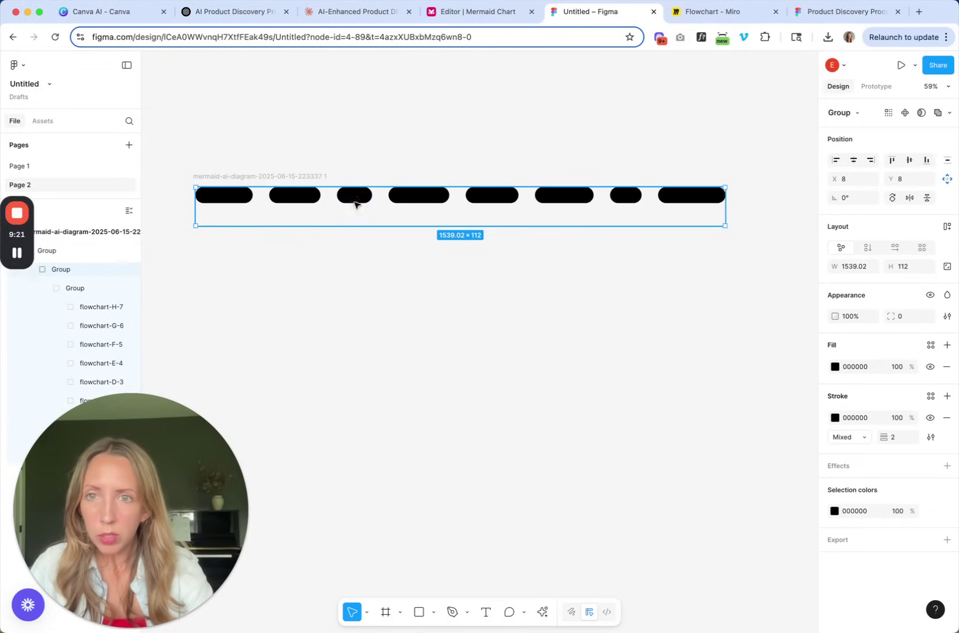
click(101, 326)
click(96, 338)
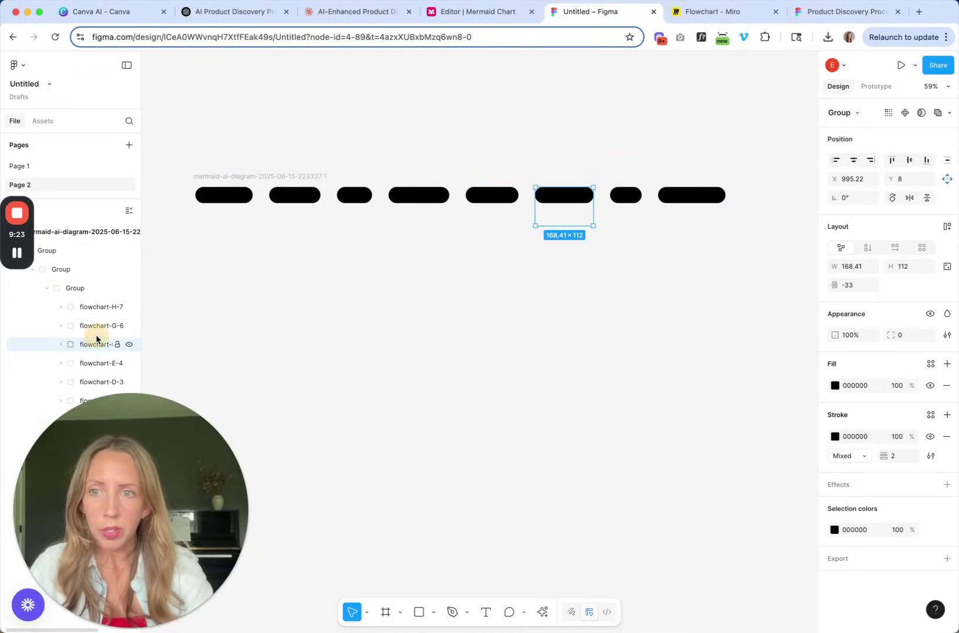
click(285, 308)
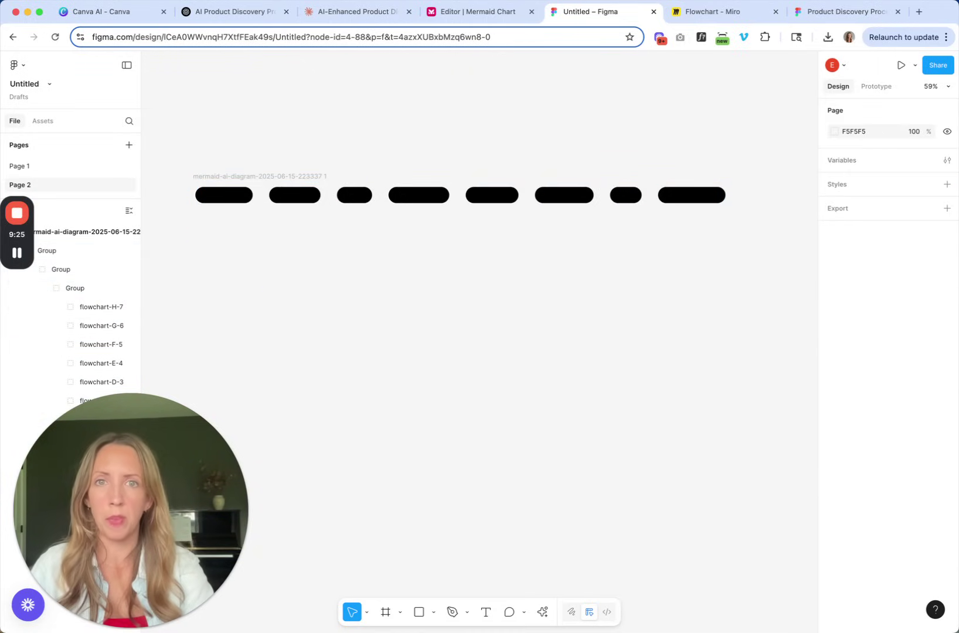
- Return to Mermaid Chart and open the blank untitled diagram from the Personal project
click(476, 13)
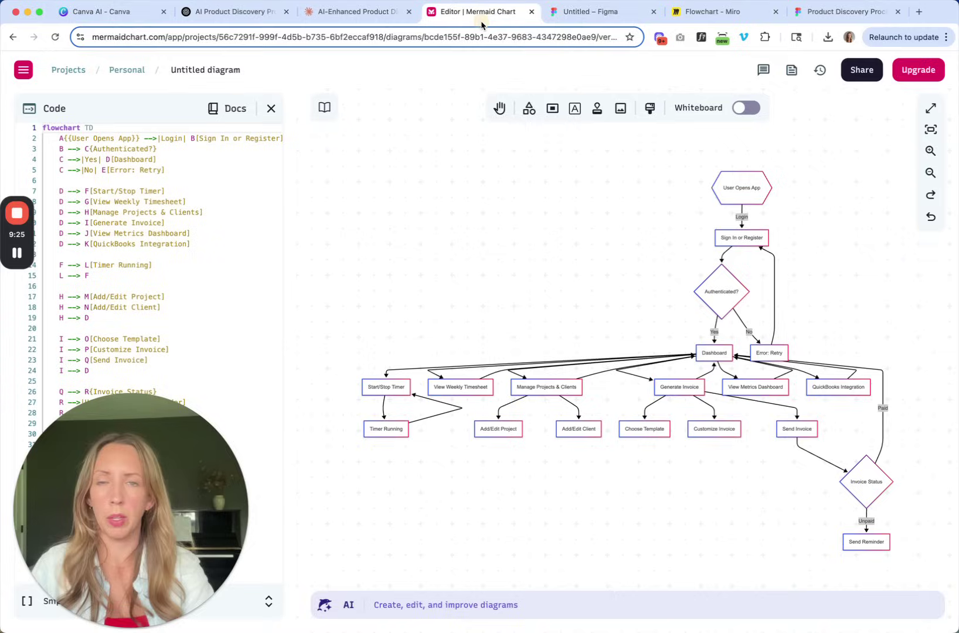
click(599, 15)
click(478, 13)
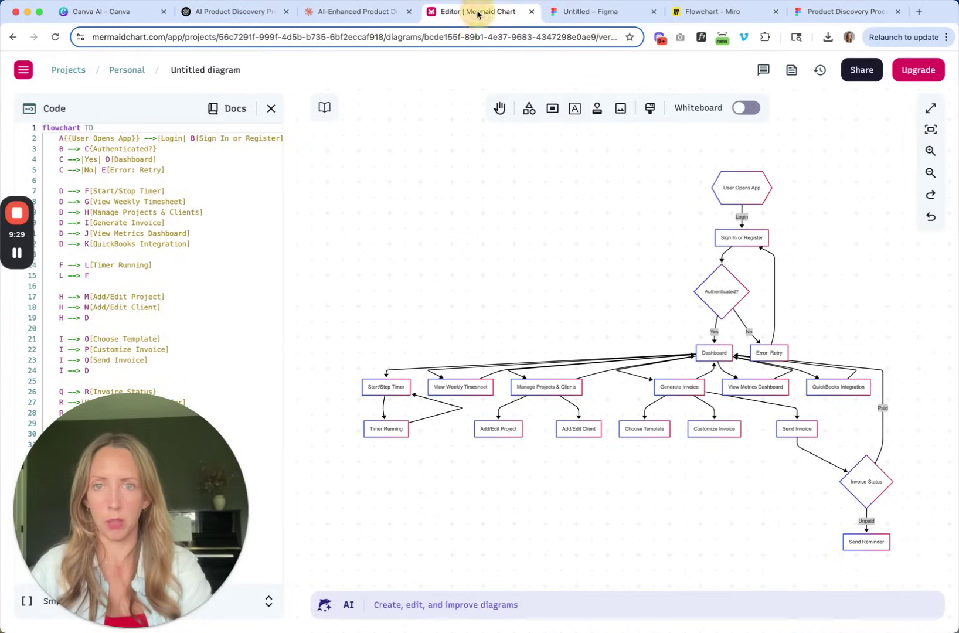
click(13, 37)
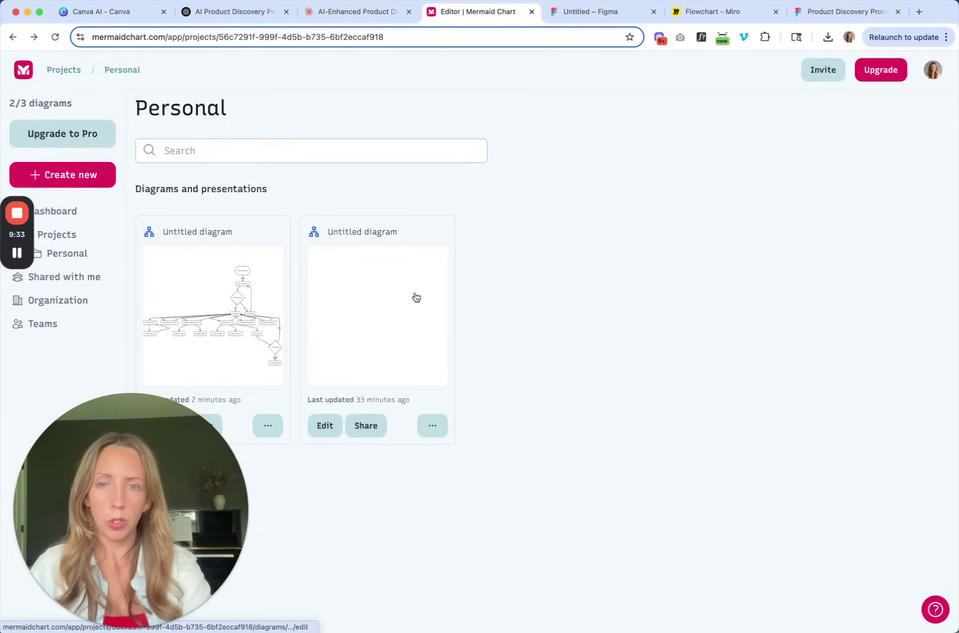
click(413, 269)
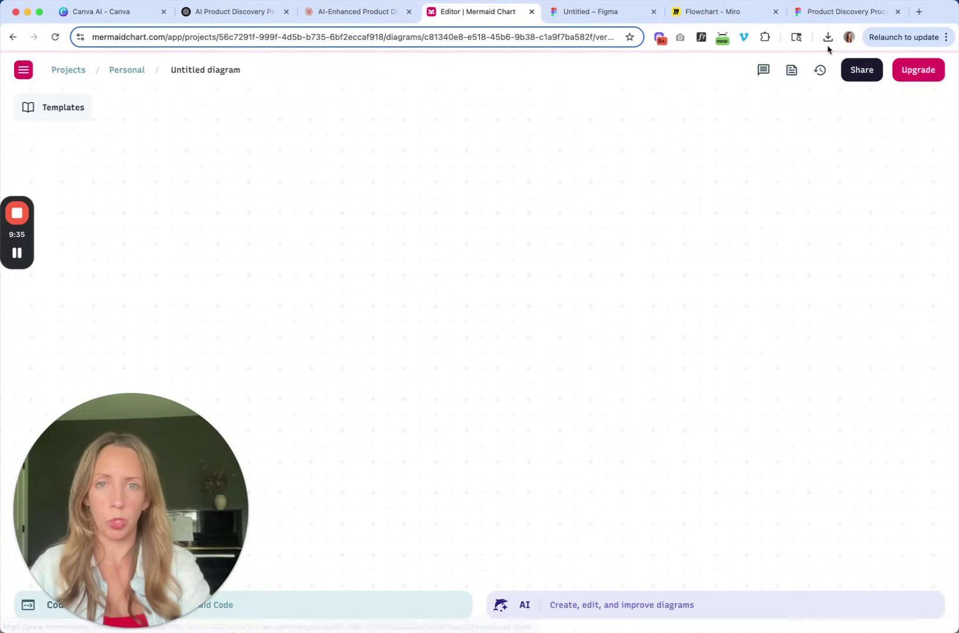
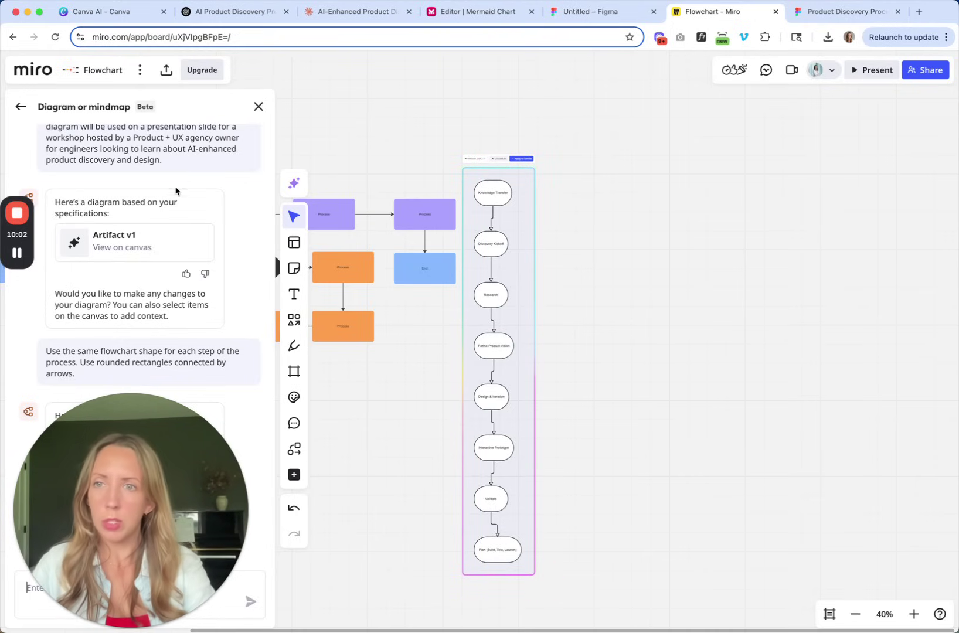
- View Artifact v1 on the canvas and examine its step shapes and connectors from Knowledge Transfer to Plan
click(158, 246)
scroll(434, 293, up, 5)
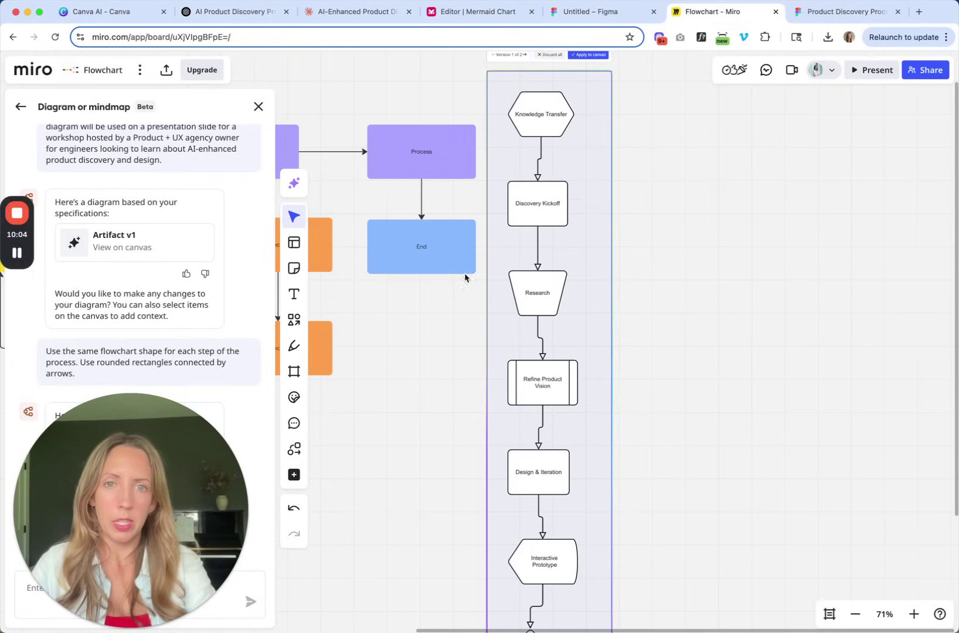
scroll(561, 132, up, 4)
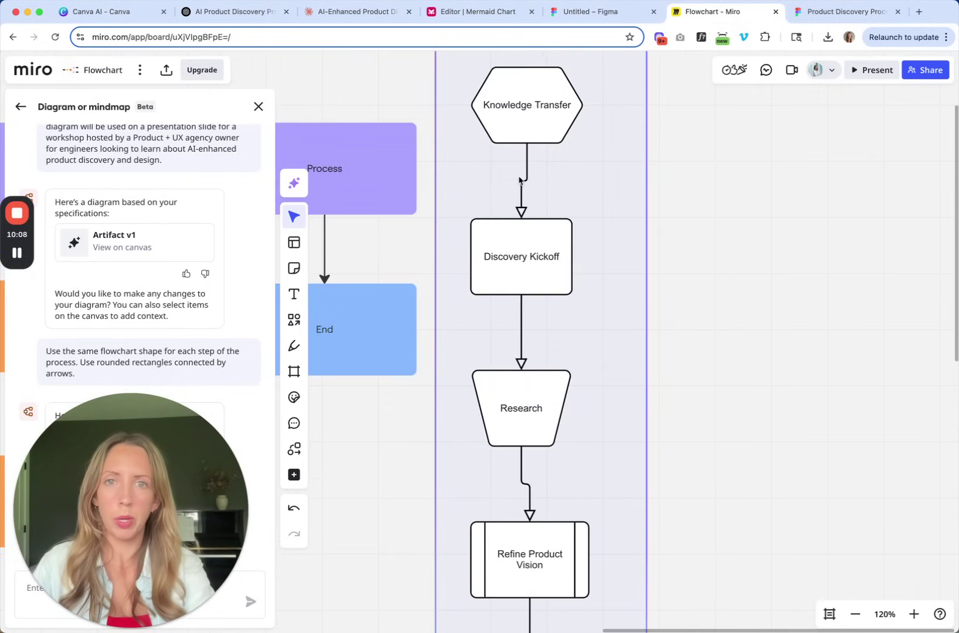
scroll(530, 404, down, 5)
scroll(530, 404, down, 10)
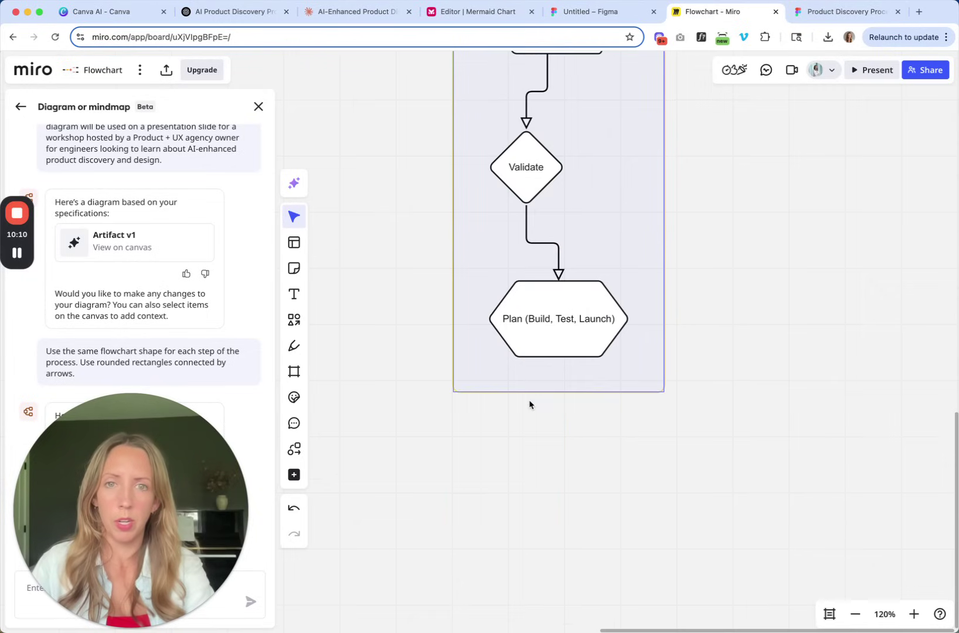
scroll(529, 405, up, 13)
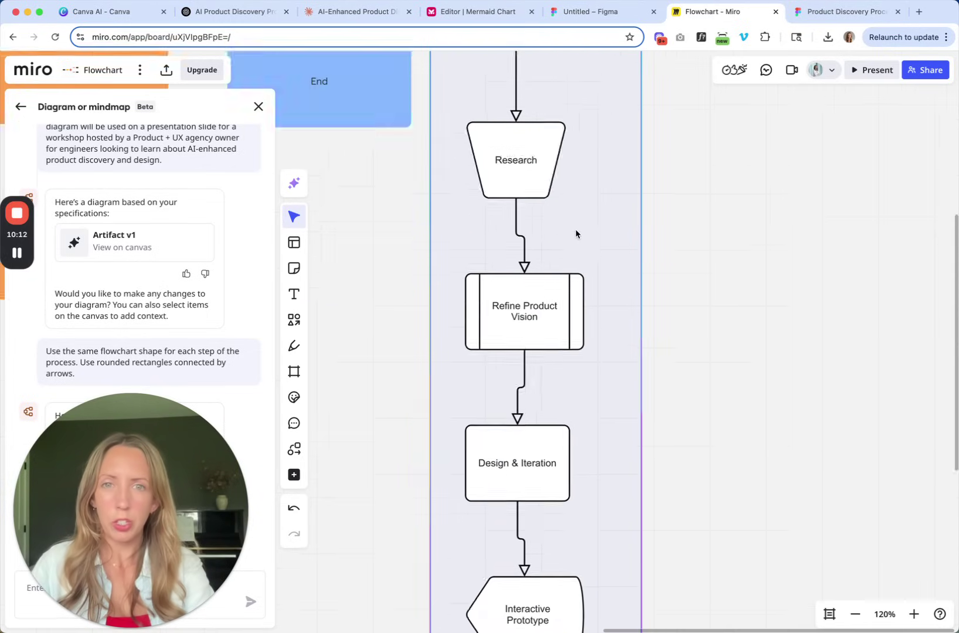
scroll(576, 233, up, 4)
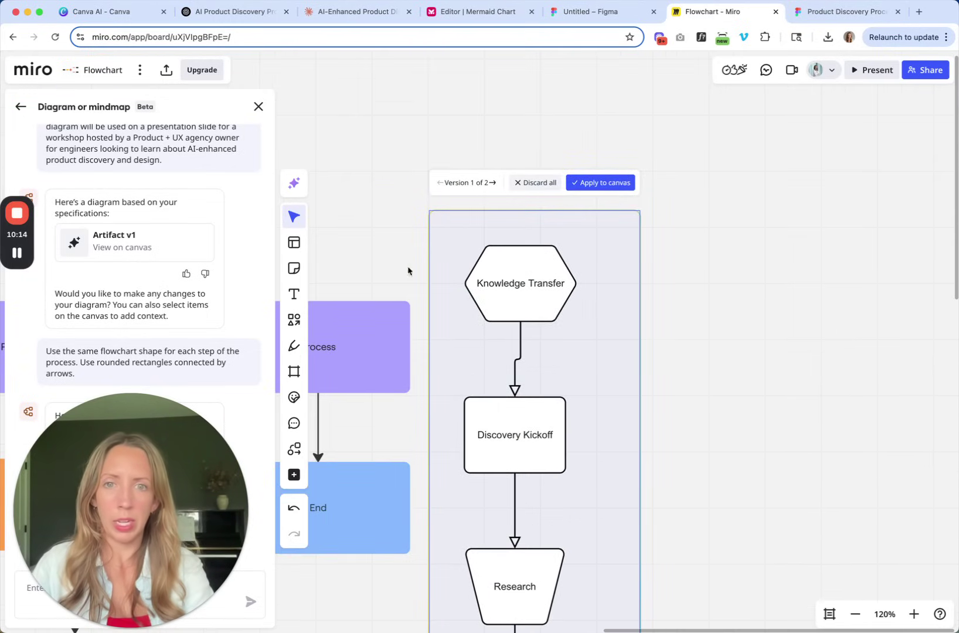
scroll(546, 604, down, 4)
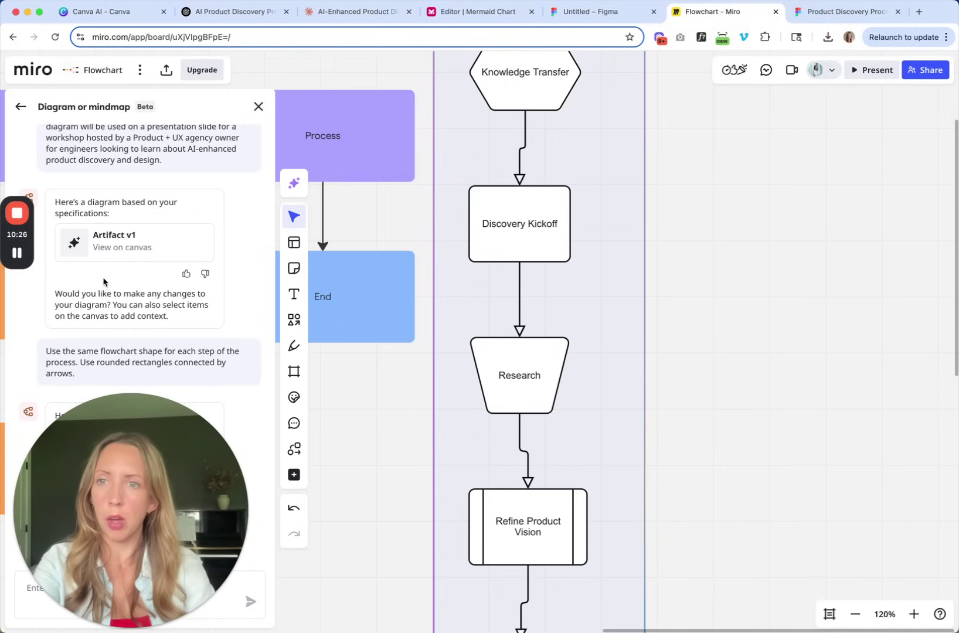
- View Artifact v2 on the canvas and examine its rounded steps and connecting arrows
click(151, 467)
double_click(118, 461)
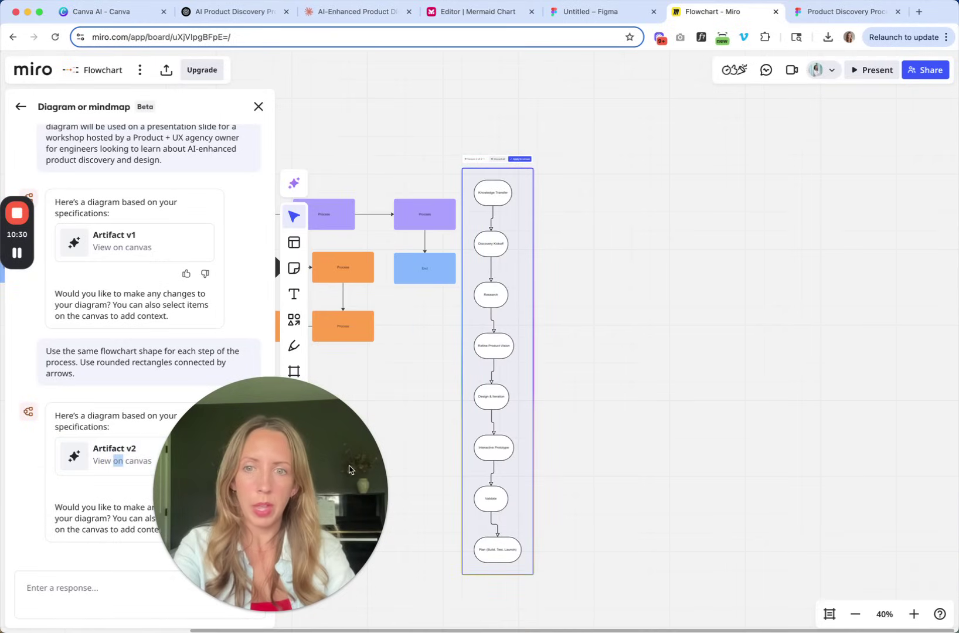
drag(375, 472, 255, 473)
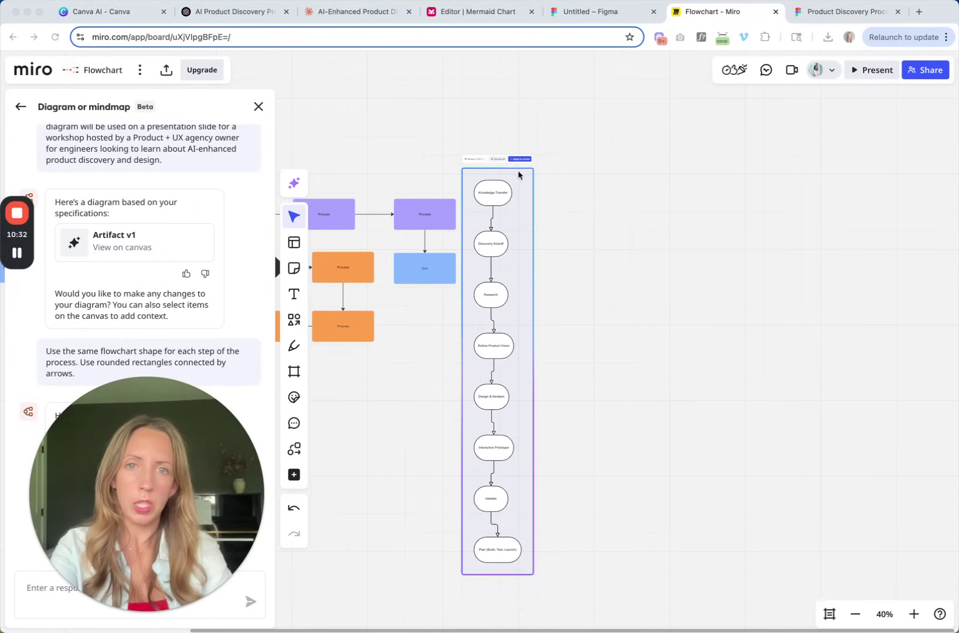
scroll(496, 209, up, 5)
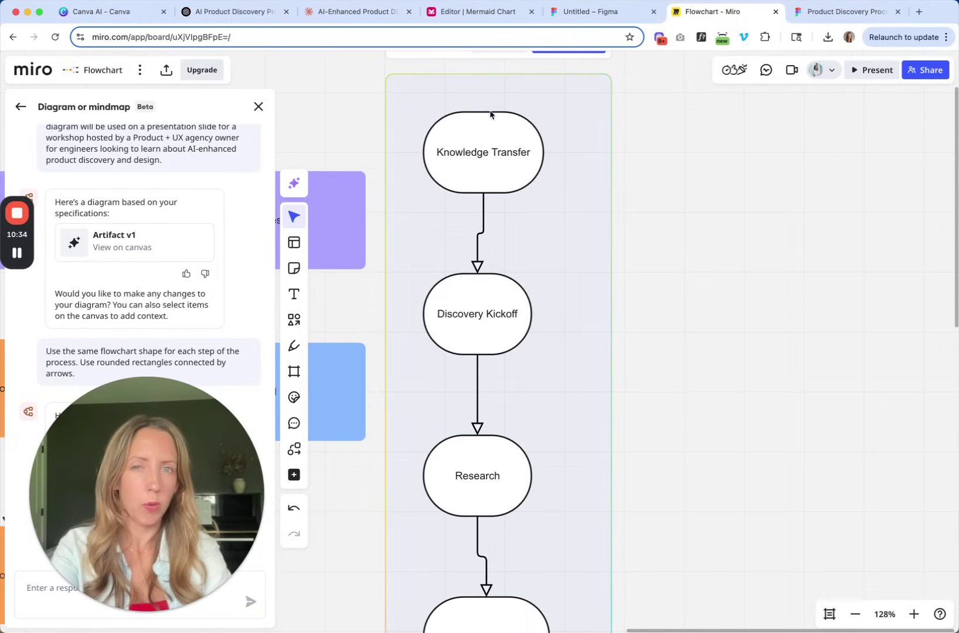
scroll(541, 276, down, 3)
scroll(540, 279, down, 5)
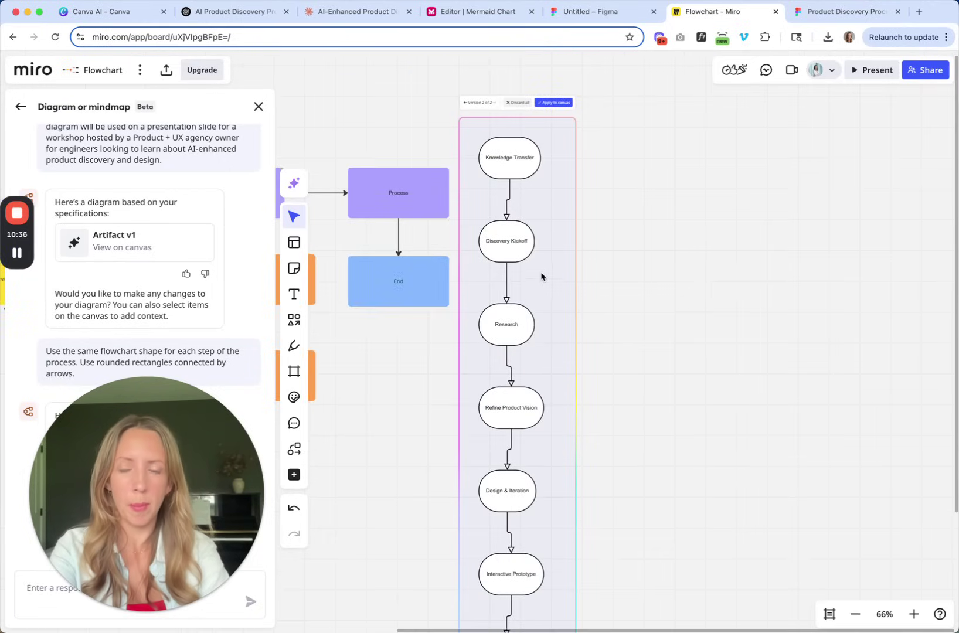
scroll(700, 325, down, 2)
scroll(711, 309, down, 2)
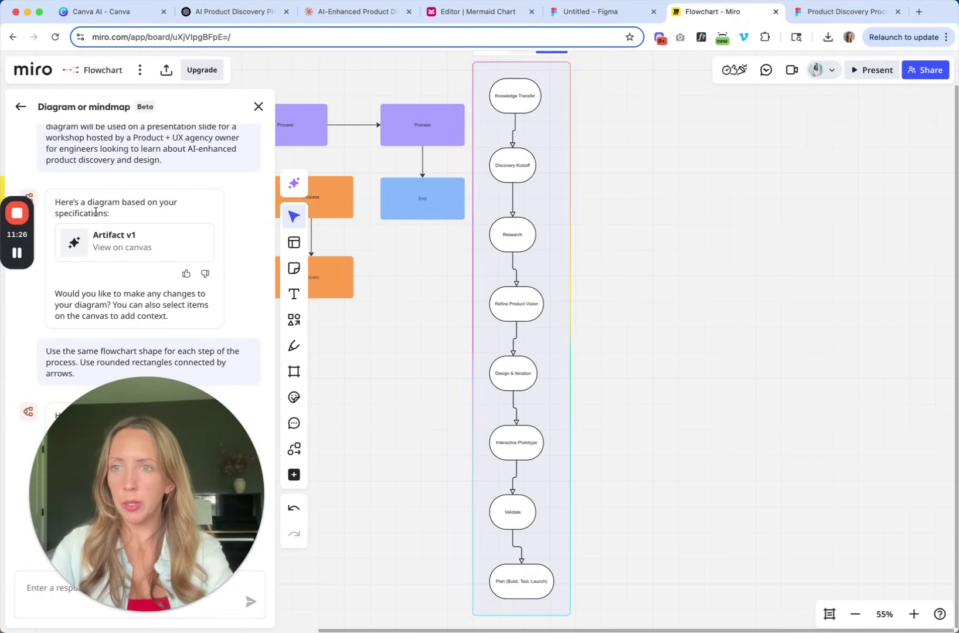
click(18, 252)
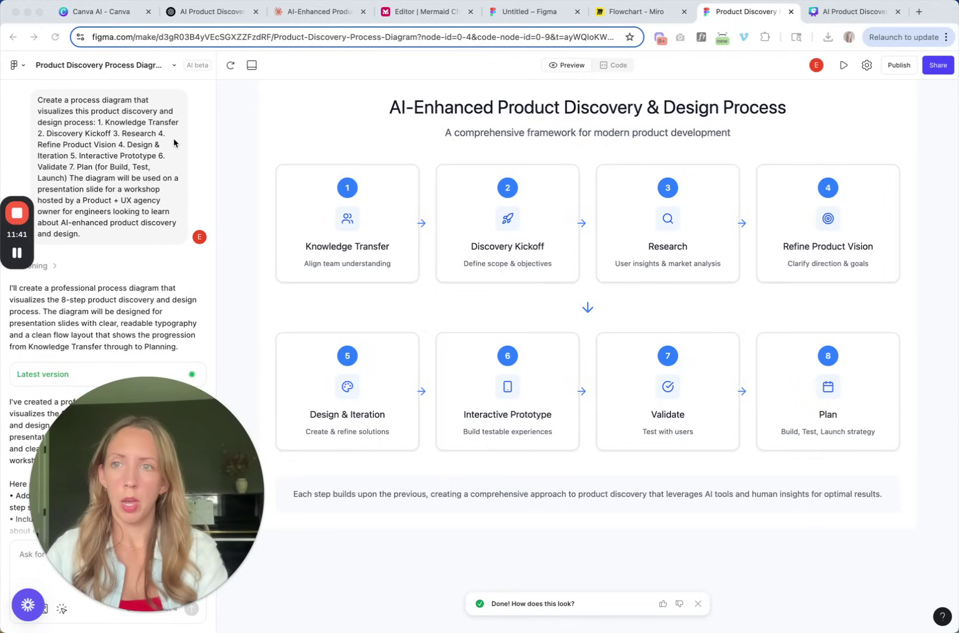
- Read the AI's reply about the 8-step process diagram and try to select the down arrow between its two rows
scroll(172, 143, down, 1)
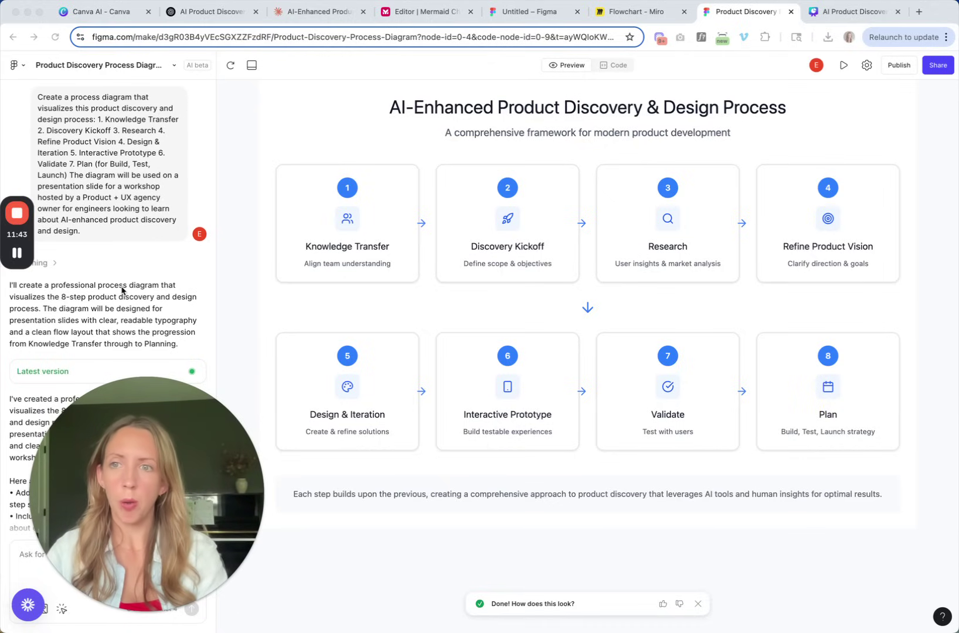
scroll(123, 289, down, 2)
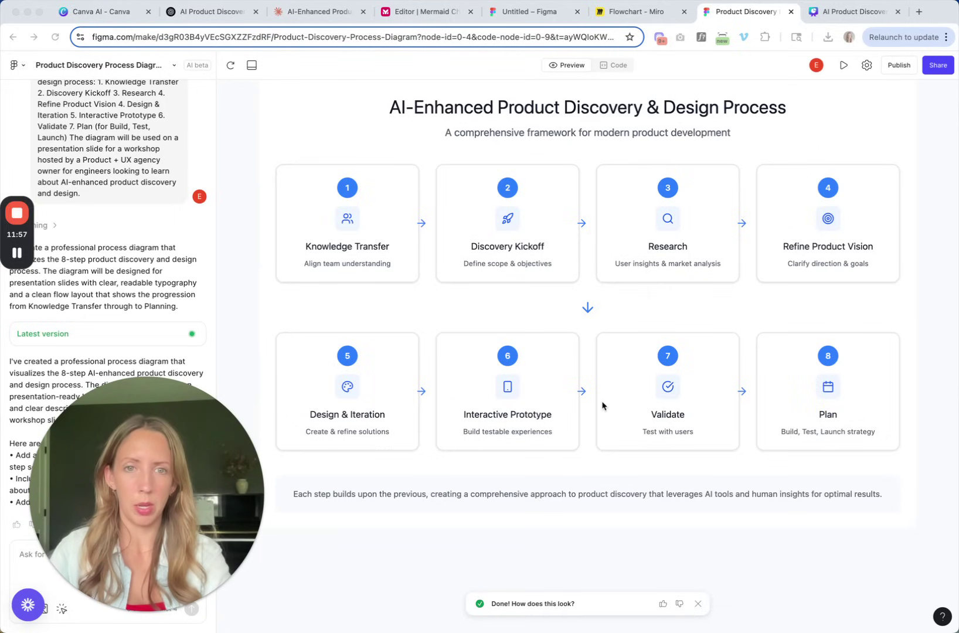
click(588, 308)
click(625, 304)
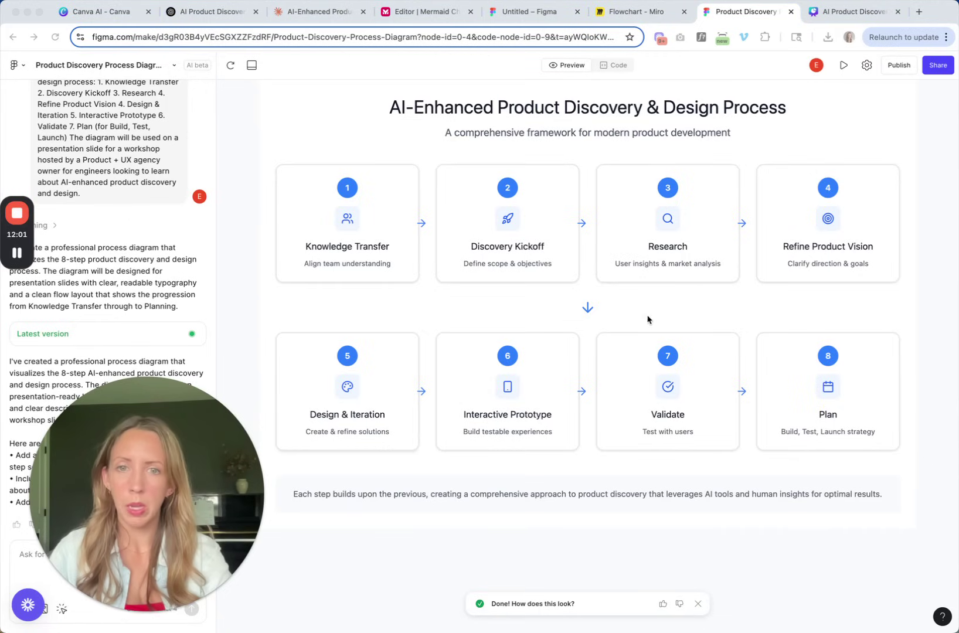
click(589, 307)
mouse_move(132, 573)
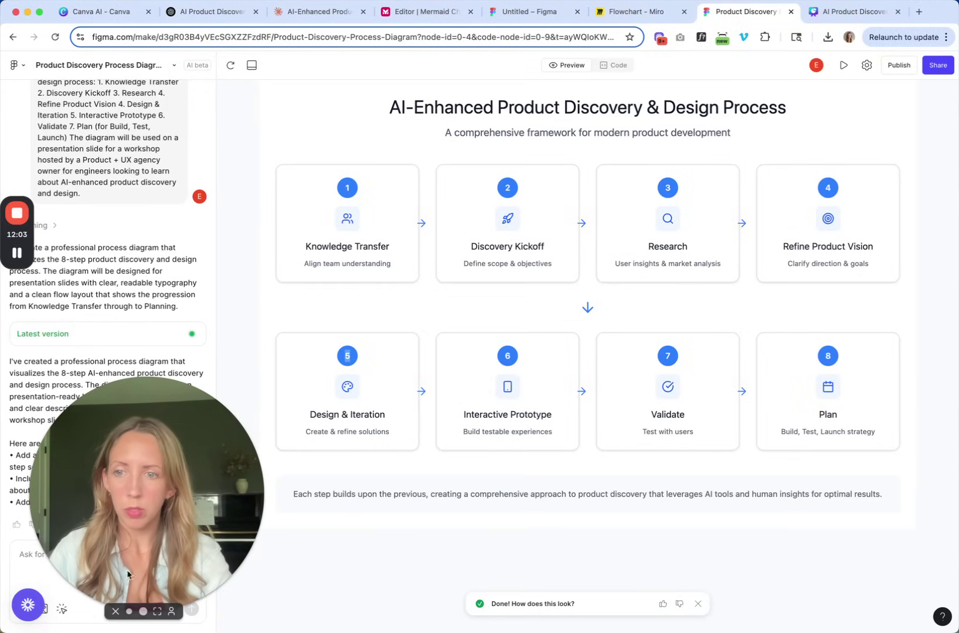
drag(131, 573, 223, 567)
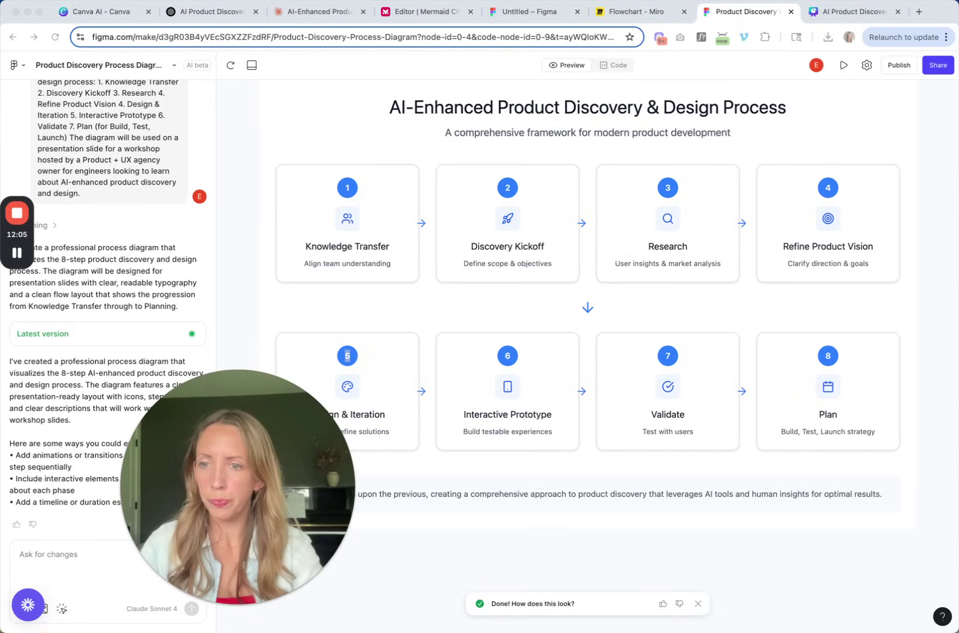
- Turn on element selection in the preview and select the container holding the down arrow between the two rows of steps
mouse_move(36, 608)
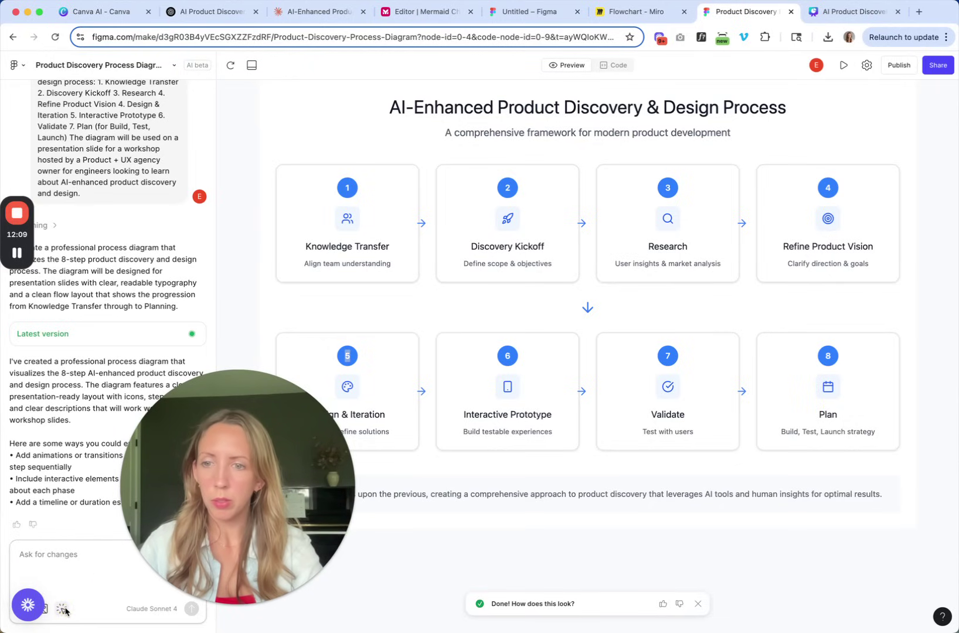
click(588, 307)
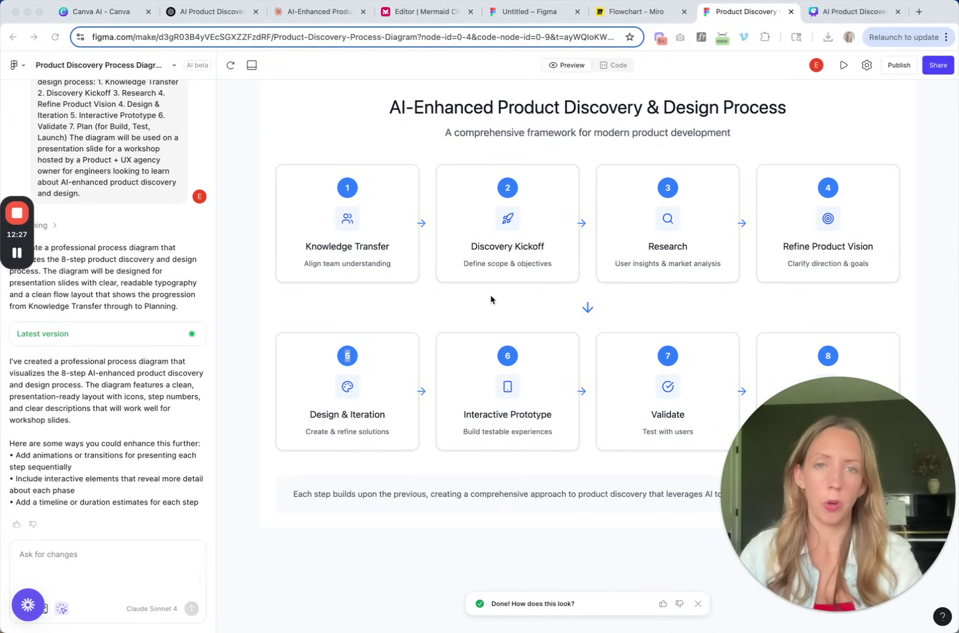
click(587, 307)
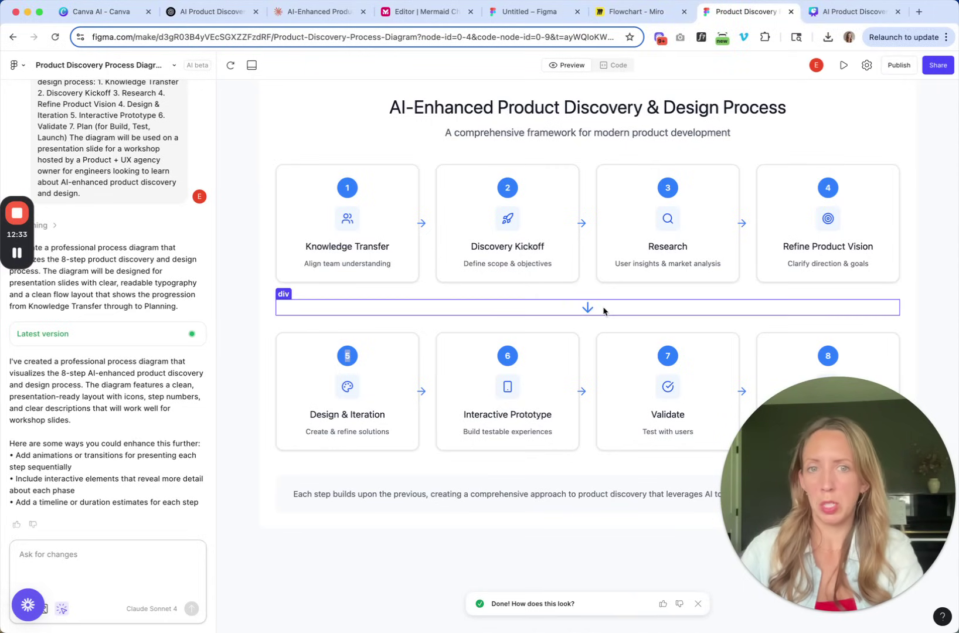
click(604, 310)
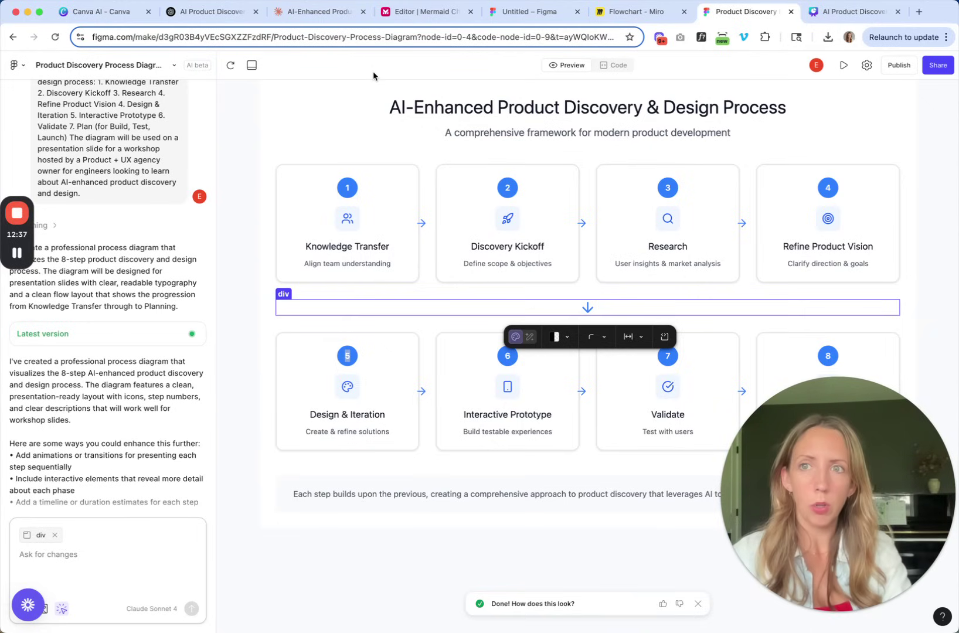
- View the App.tsx code behind the process diagram and return to the preview
click(616, 69)
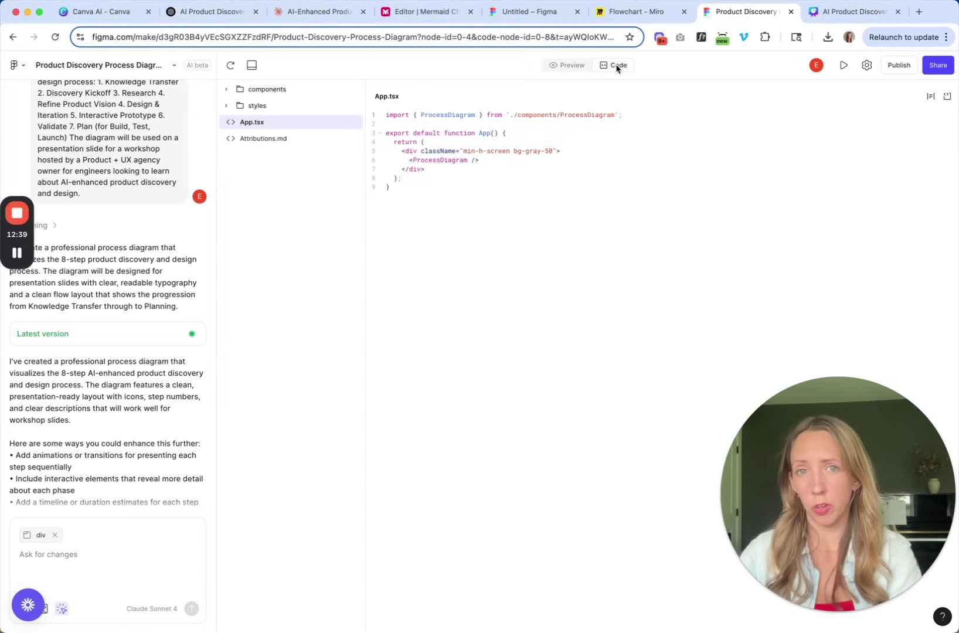
click(567, 66)
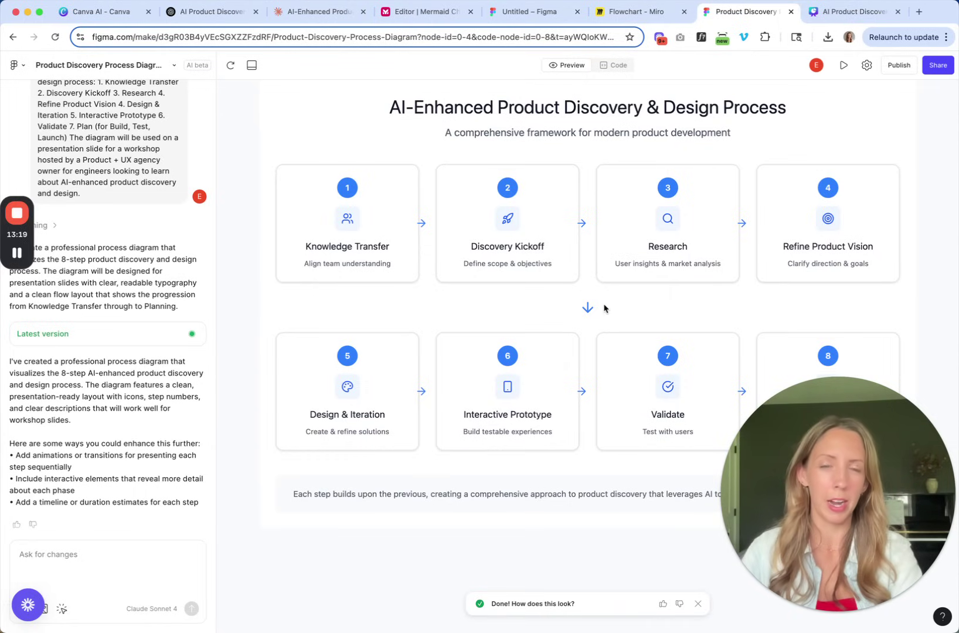
- Turn element selection back on and inspect the down arrow's container, the container of the first row of steps and the page background
click(61, 609)
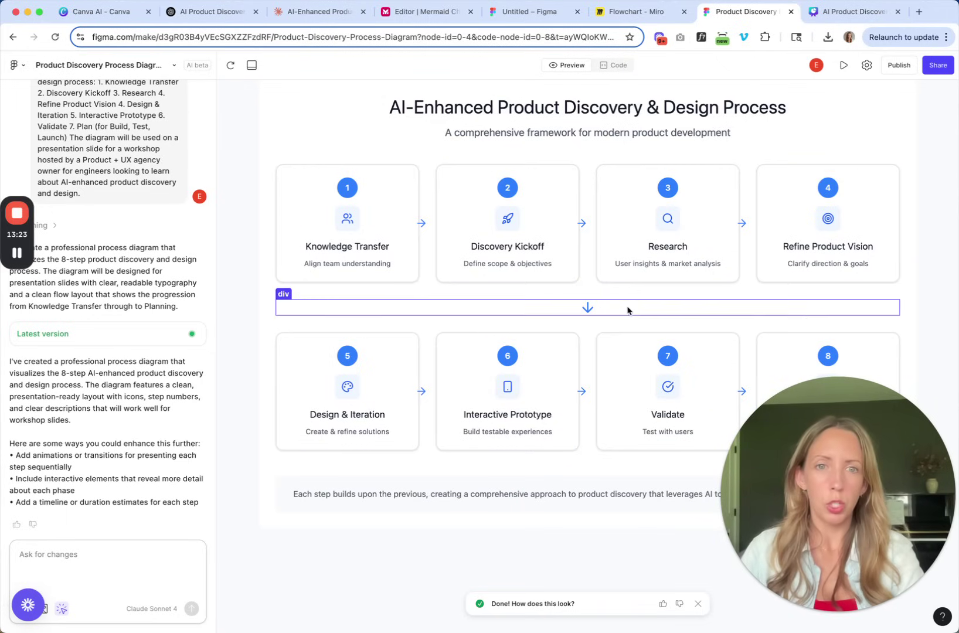
click(610, 308)
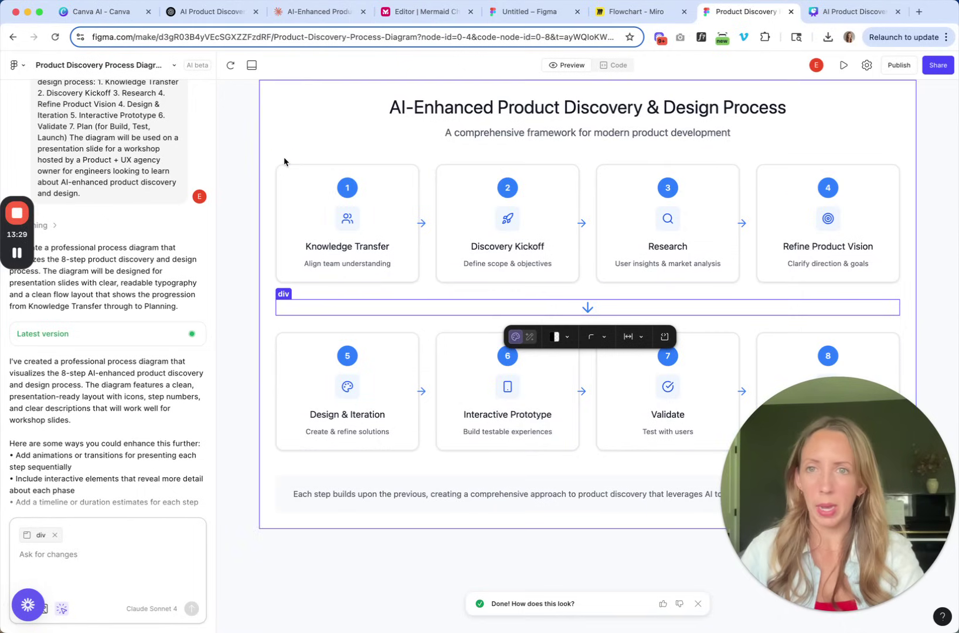
click(430, 171)
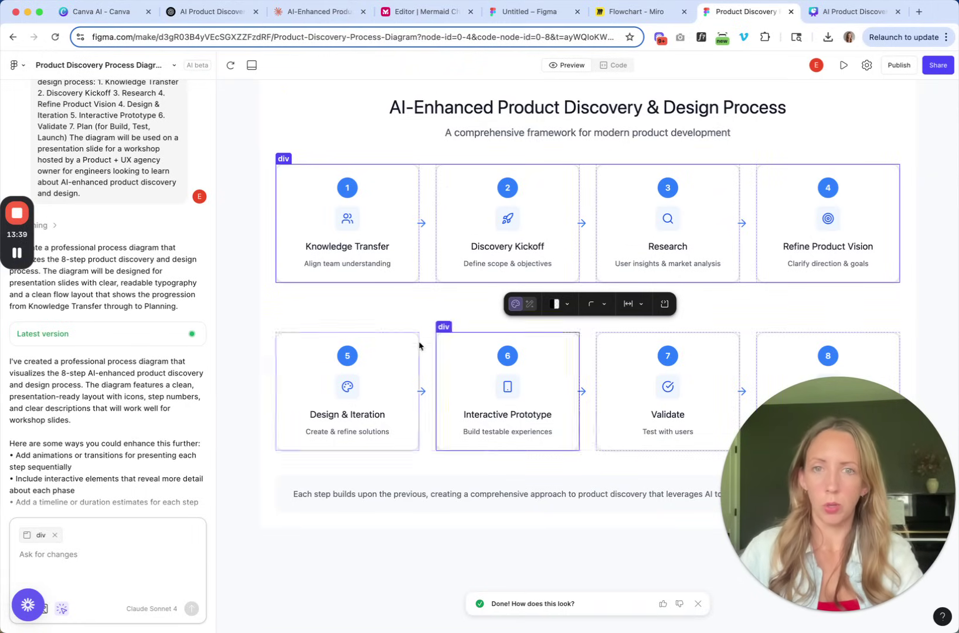
click(242, 363)
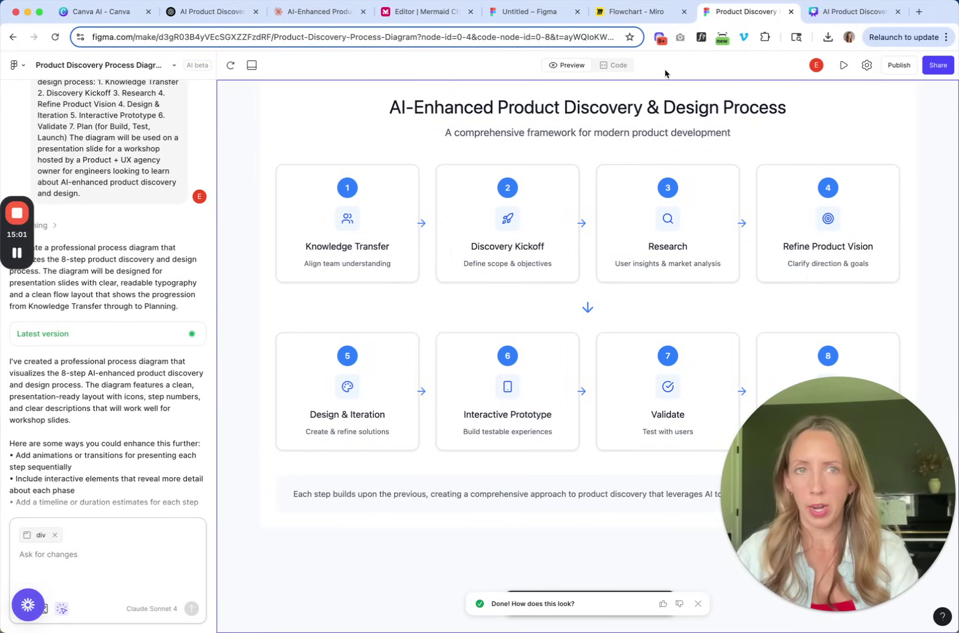
- Switch to the AI Product Discovery + Design Workshop deck in Canva and examine the process diagrams on pages 10 and 9
click(849, 16)
scroll(430, 176, up, 5)
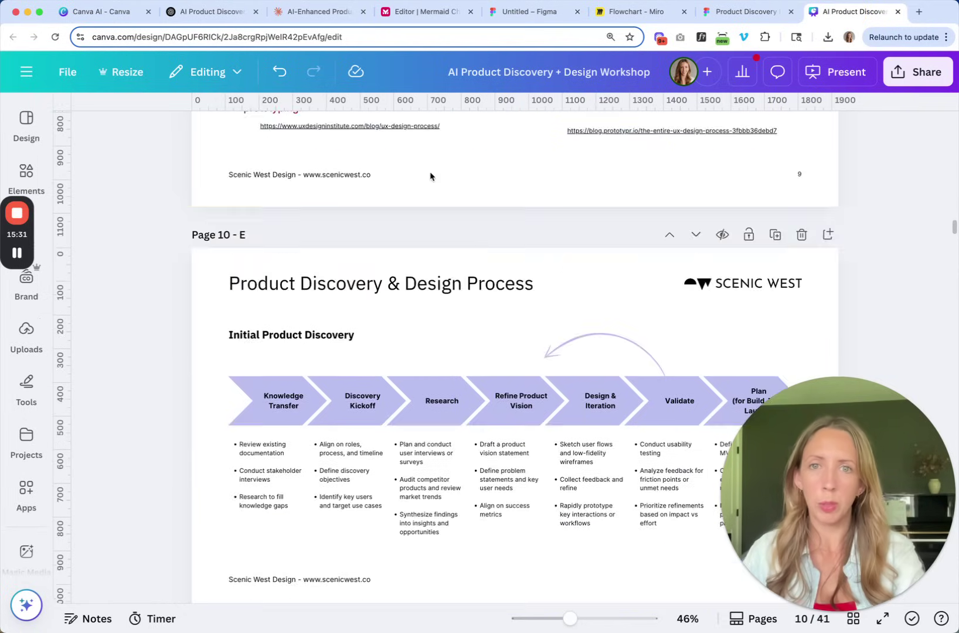
scroll(431, 176, up, 5)
scroll(430, 176, down, 6)
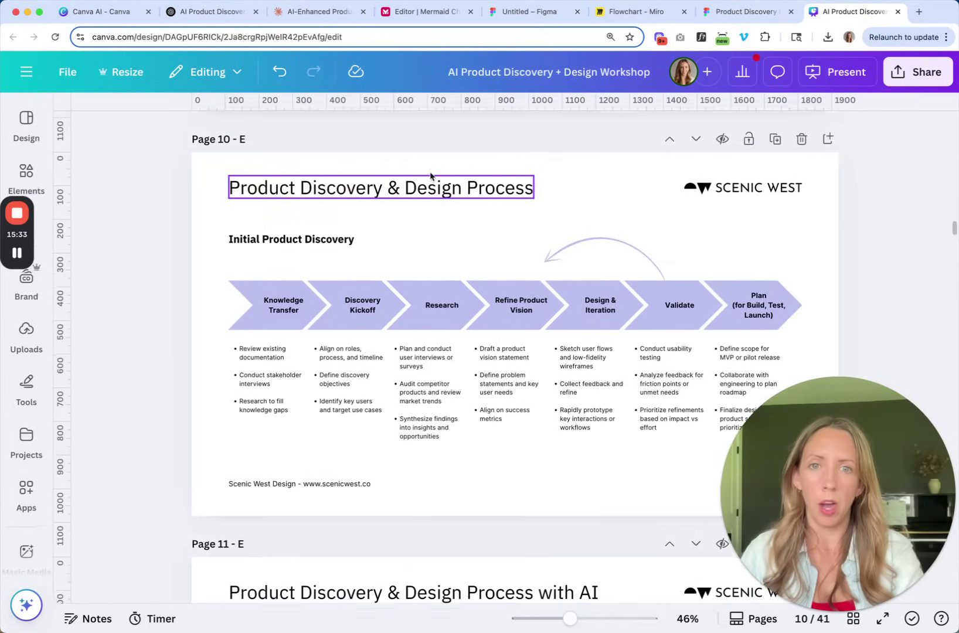
scroll(455, 234, down, 1)
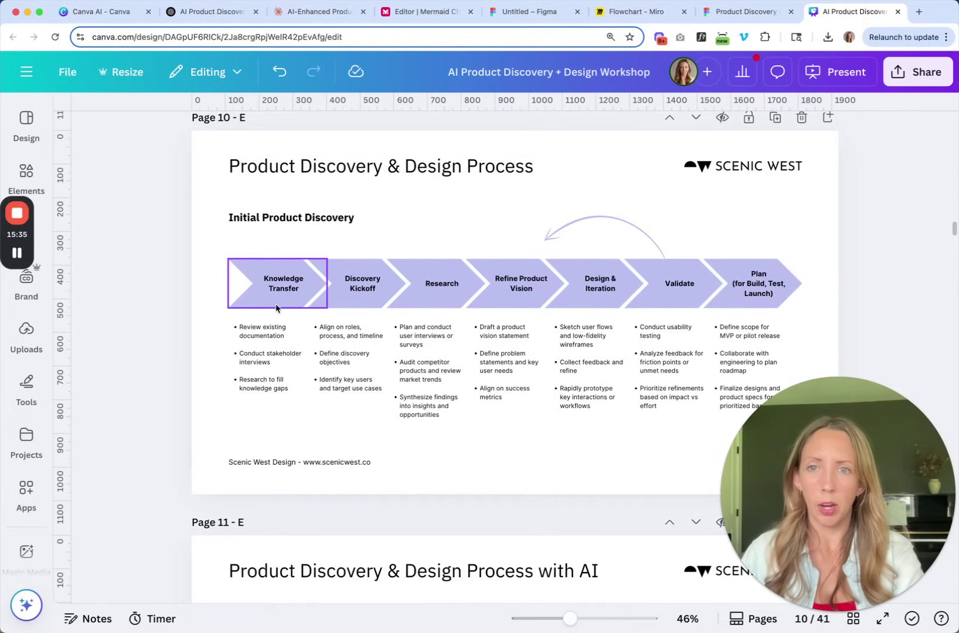
scroll(759, 275, up, 15)
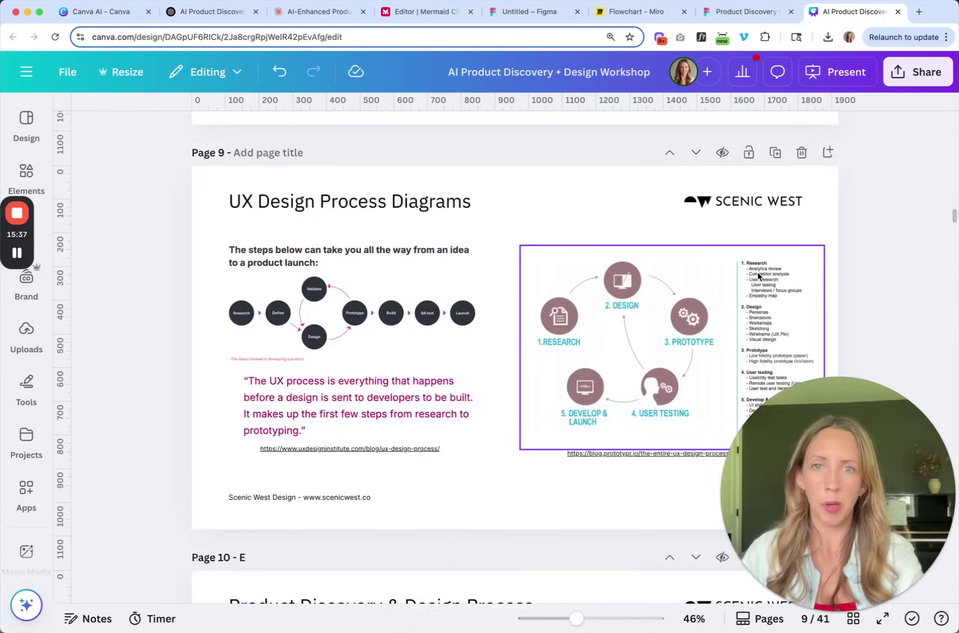